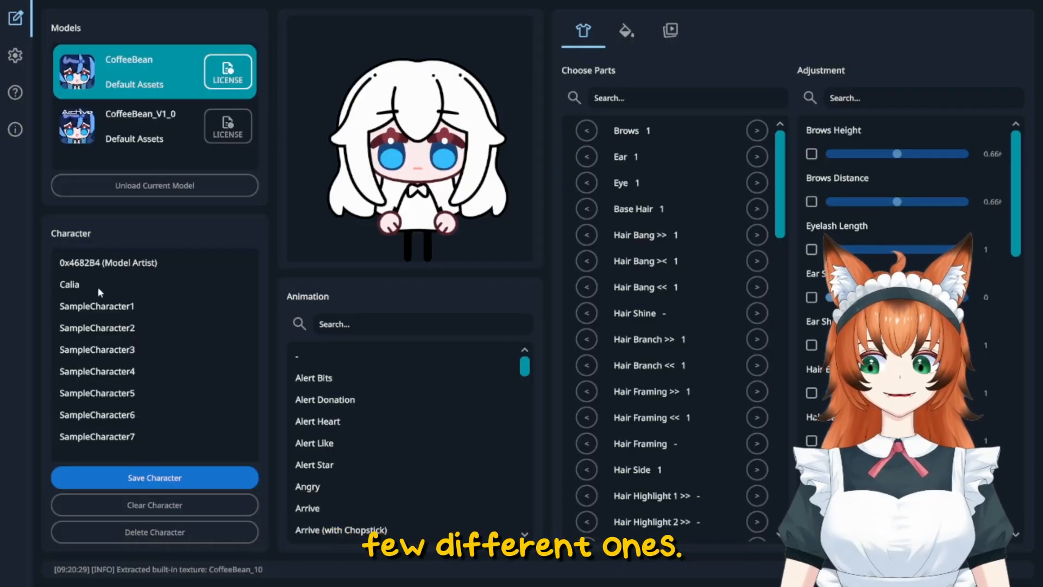
- Load the Calia character and preview its Alert Bits, Donation, Heart, Like, Star and Angry animations
left_click(77, 288)
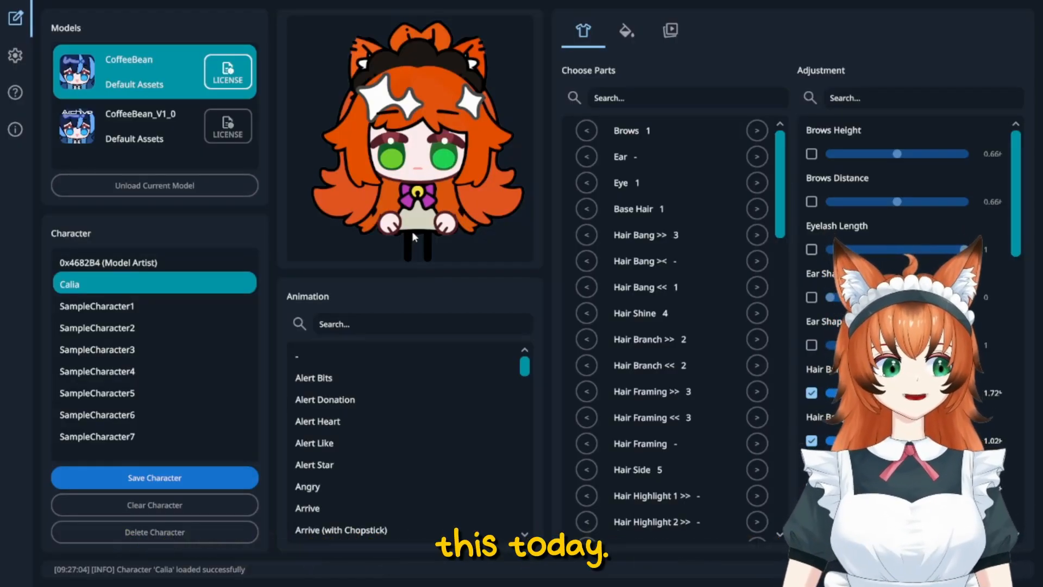
left_click(301, 376)
left_click(343, 403)
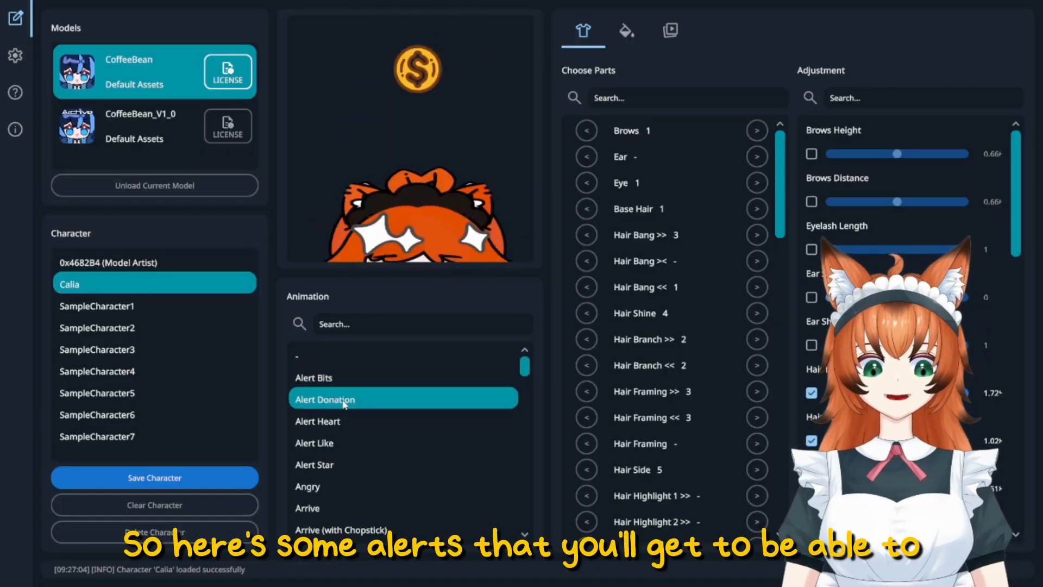
left_click(341, 421)
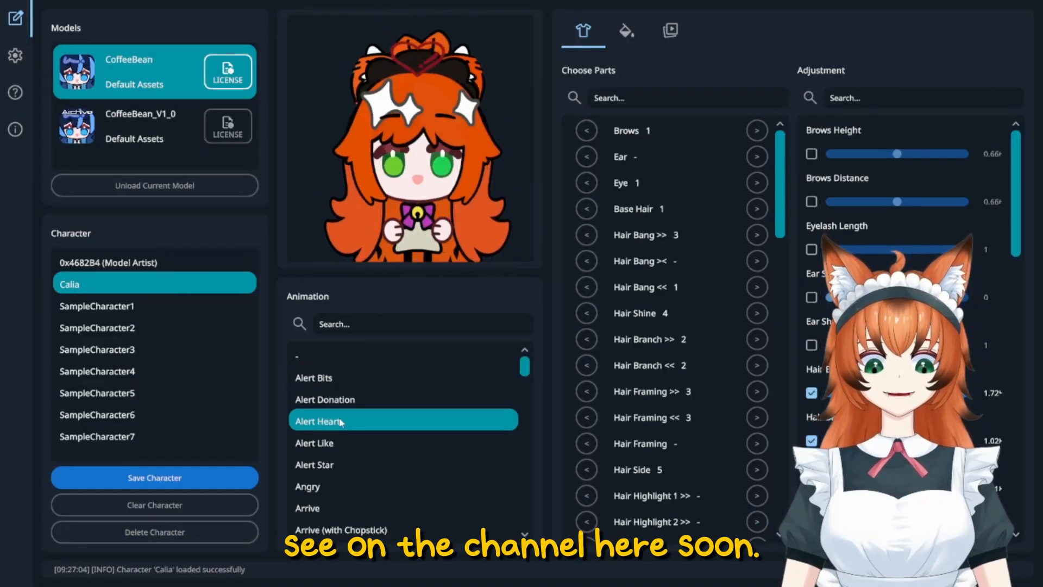
left_click(336, 441)
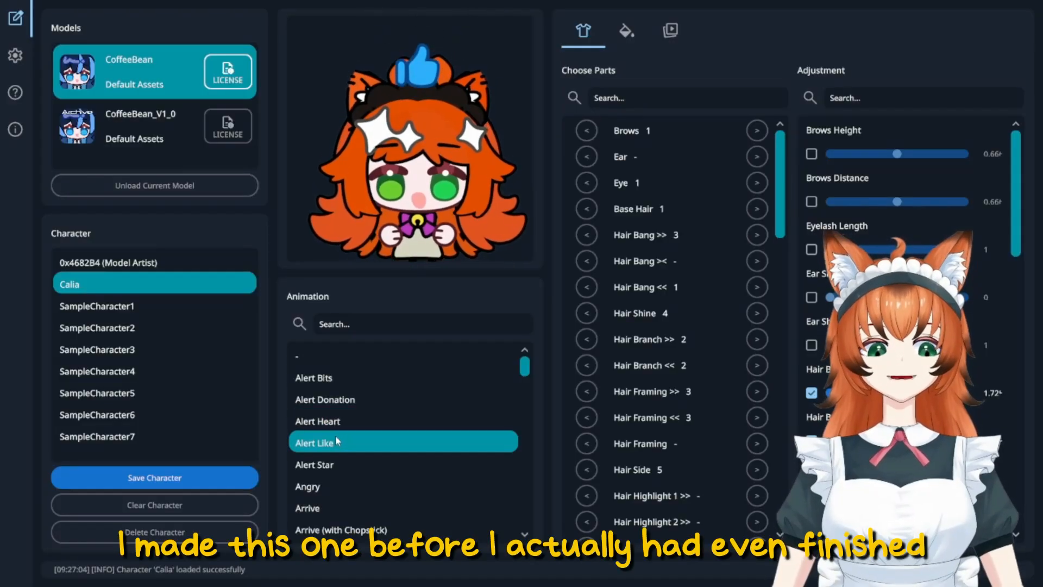
left_click(326, 465)
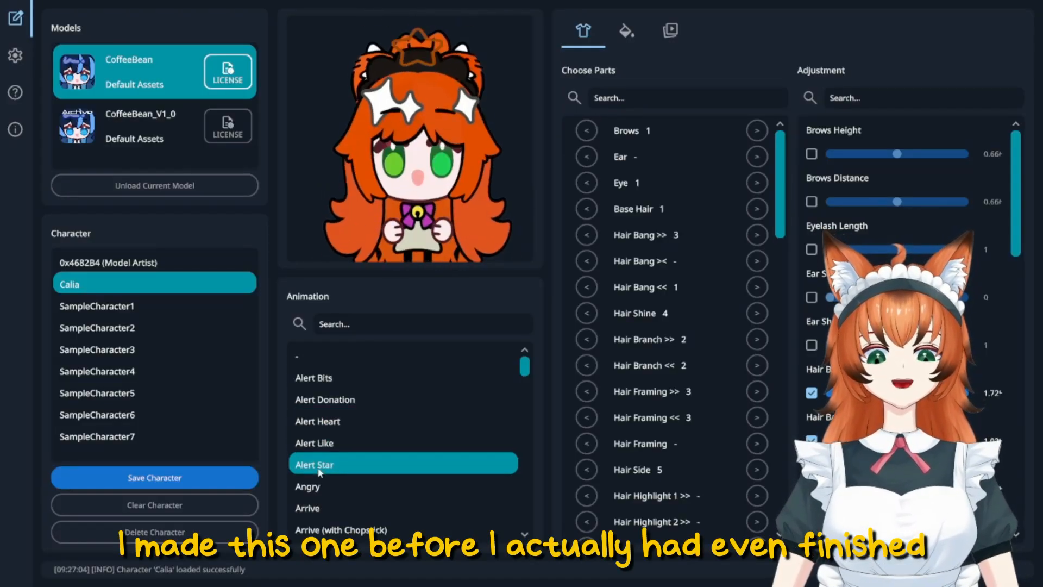
left_click(320, 487)
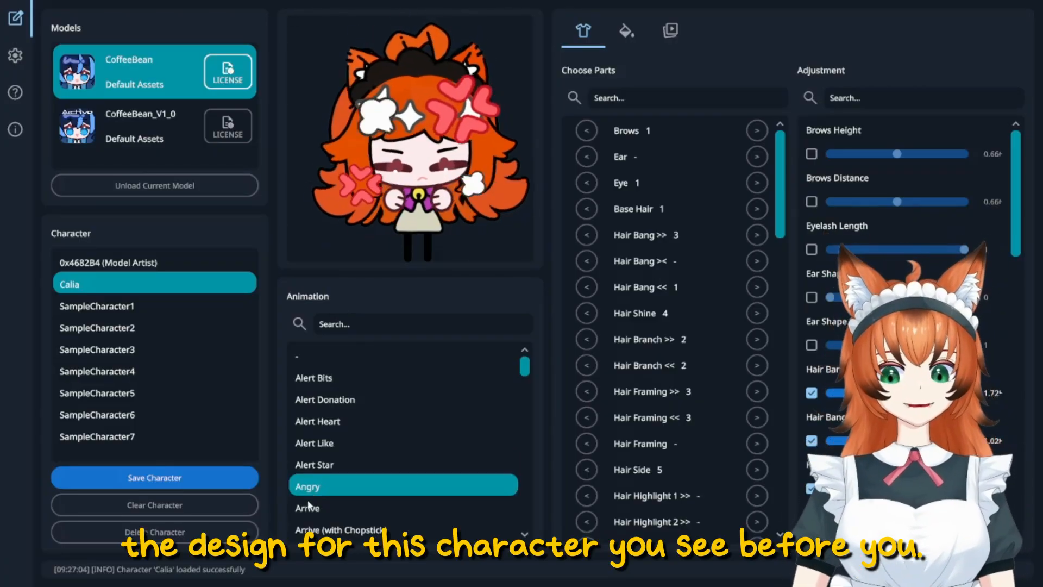
- Preview the Arrive, Arrive with Chopstick, Arrive with Spoon, Bonk, Copium and Crowbar 1 animations, and reset the animation to none
left_click(308, 508)
scroll(307, 511, "down", 1)
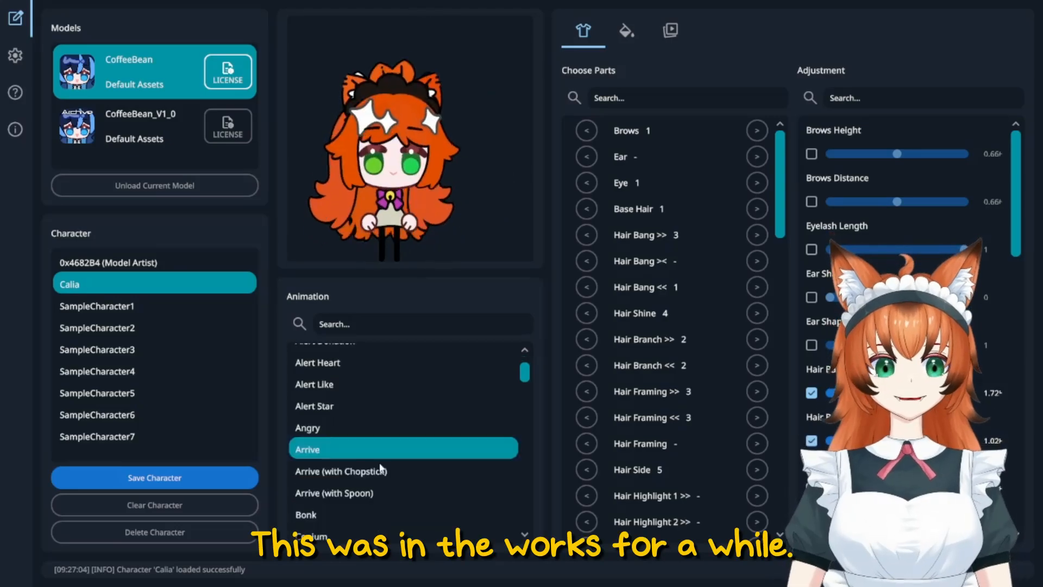
left_click(380, 470)
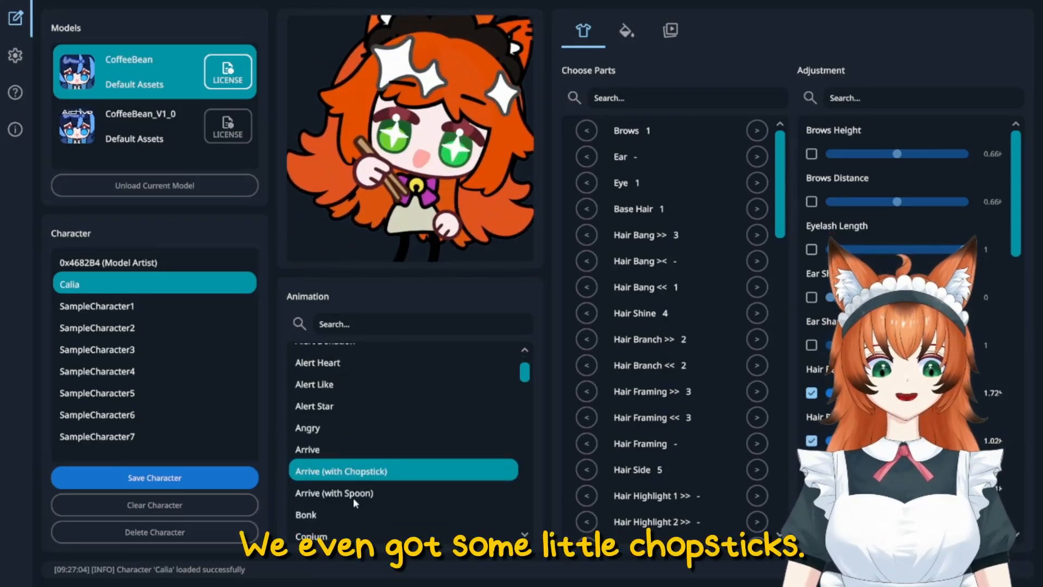
left_click(354, 497)
scroll(354, 500, "down", 2)
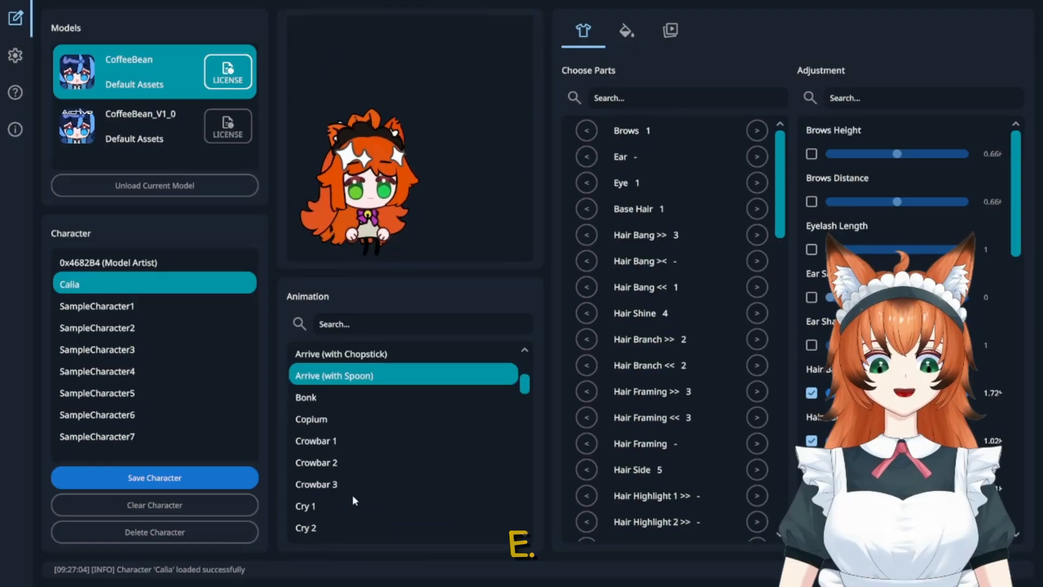
left_click(330, 396)
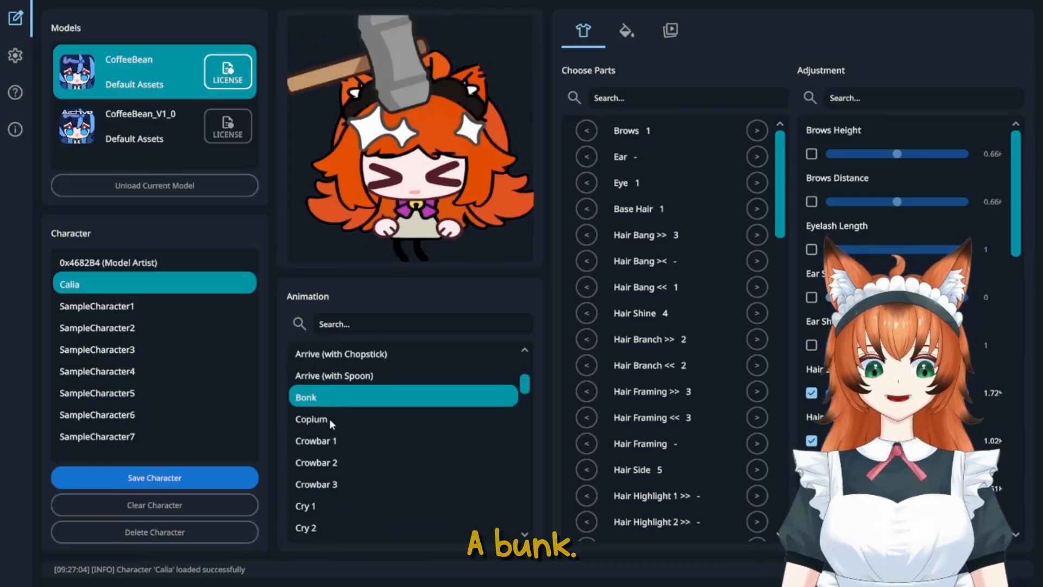
left_click(330, 420)
left_click(328, 443)
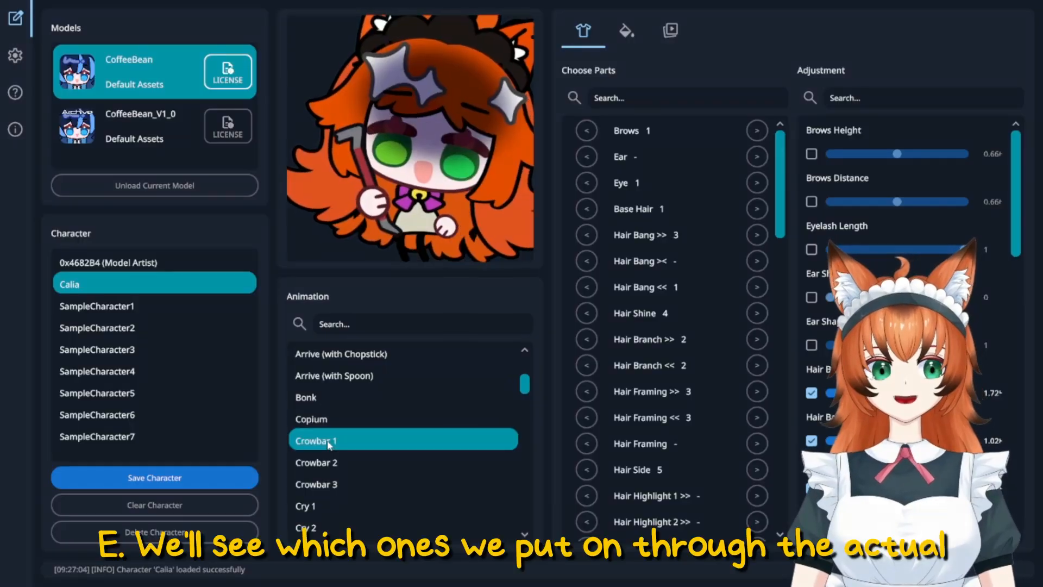
scroll(371, 416, "up", 3)
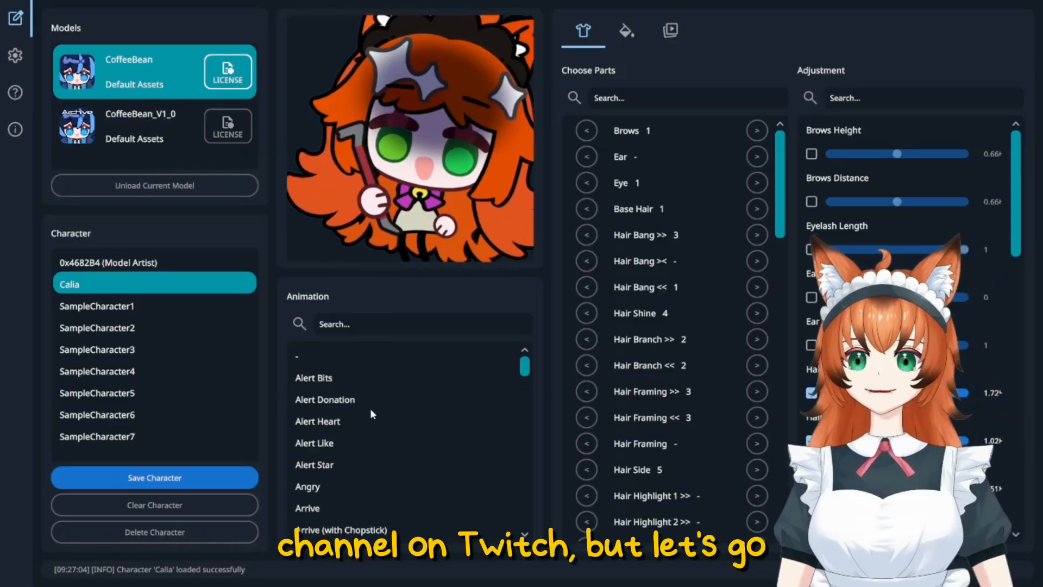
left_click(323, 358)
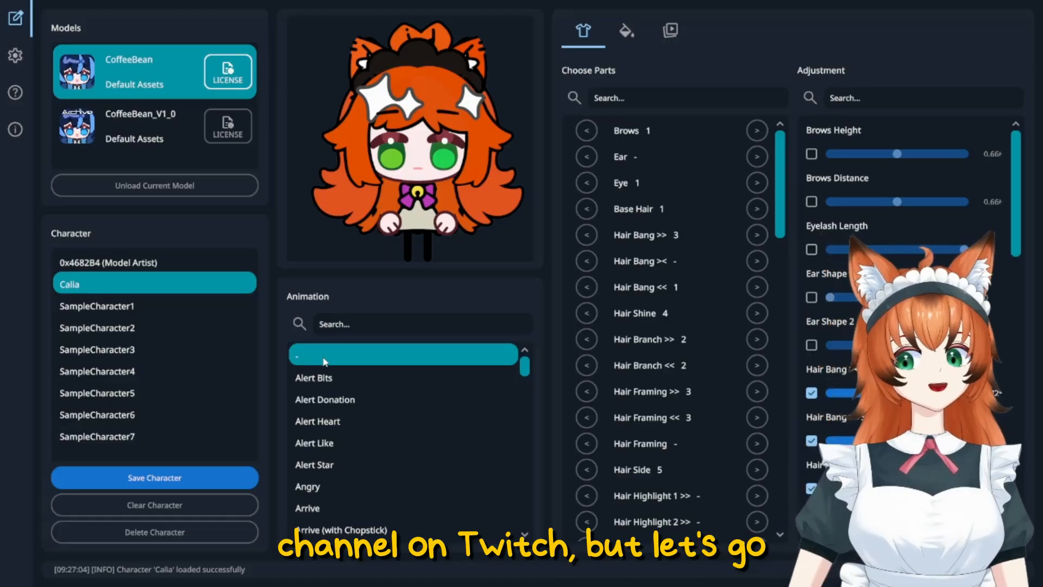
- Load the Model Artist character, then unload the current model and reload the CoffeeBean model with its default look
left_click(125, 265)
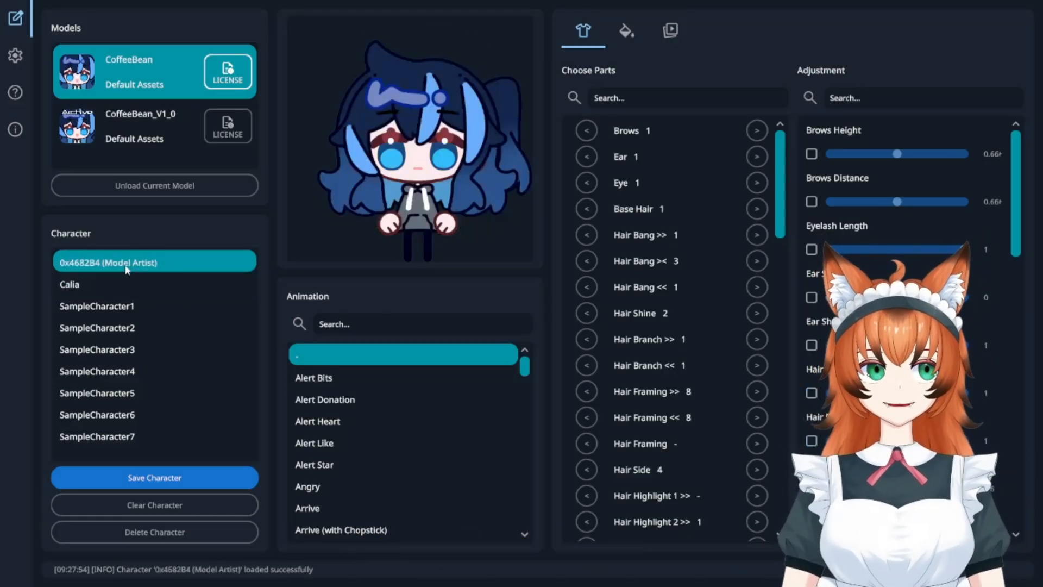
left_click(168, 185)
left_click(134, 64)
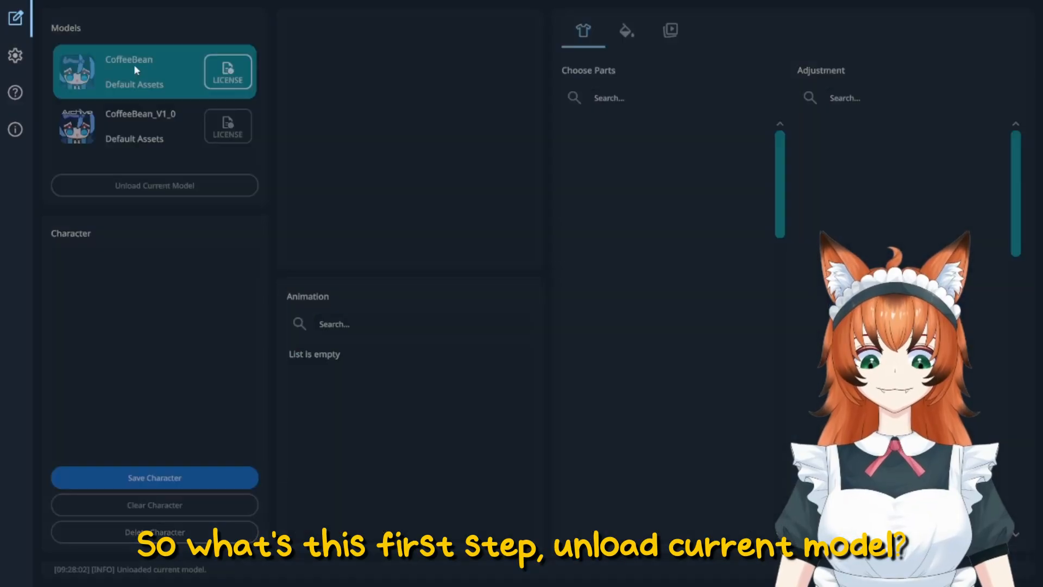
scroll(440, 201, "up", 5)
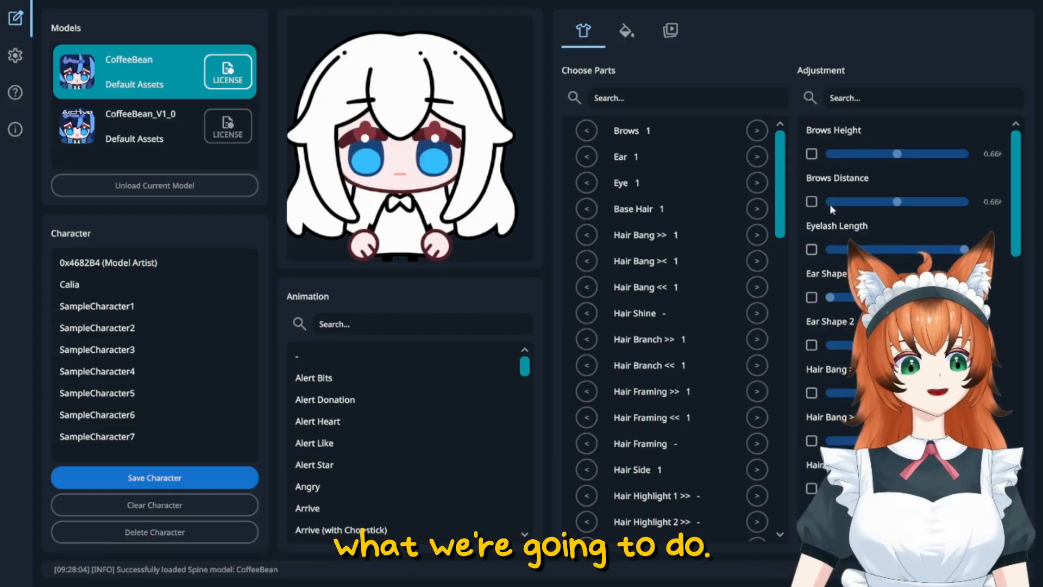
left_click(638, 33)
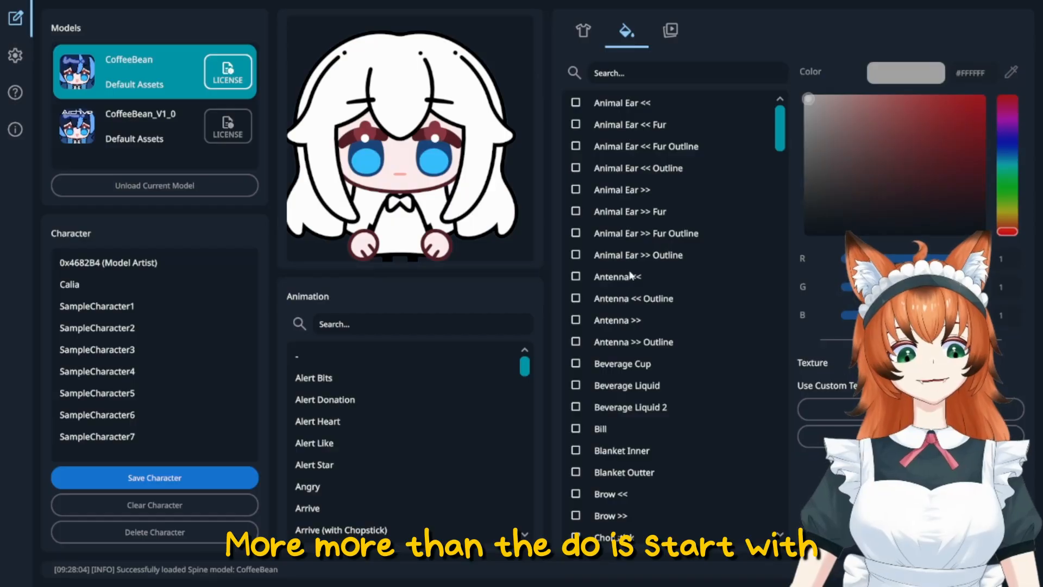
scroll(631, 268, "down", 1)
scroll(632, 263, "up", 1)
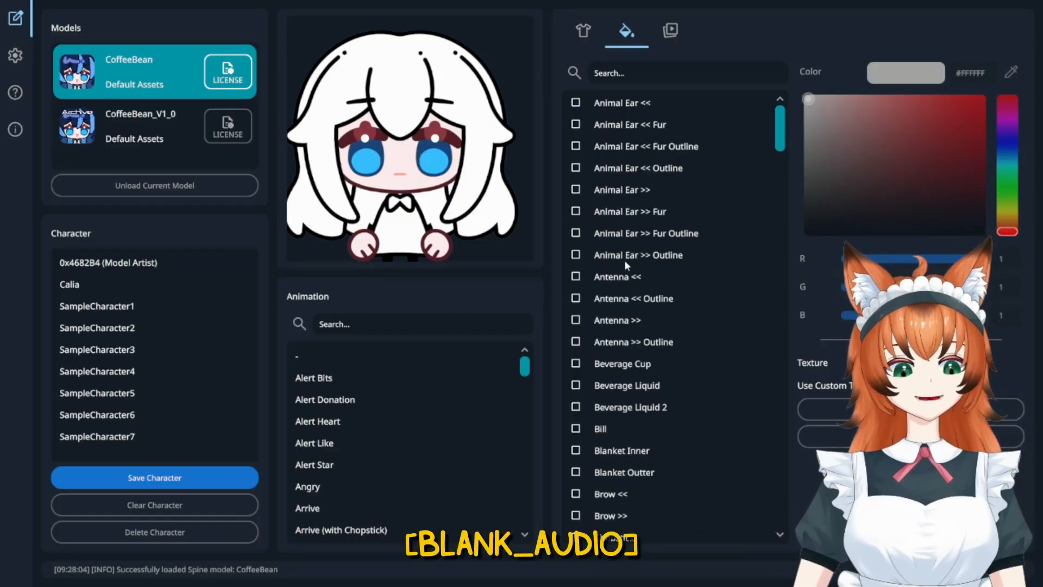
left_click(583, 30)
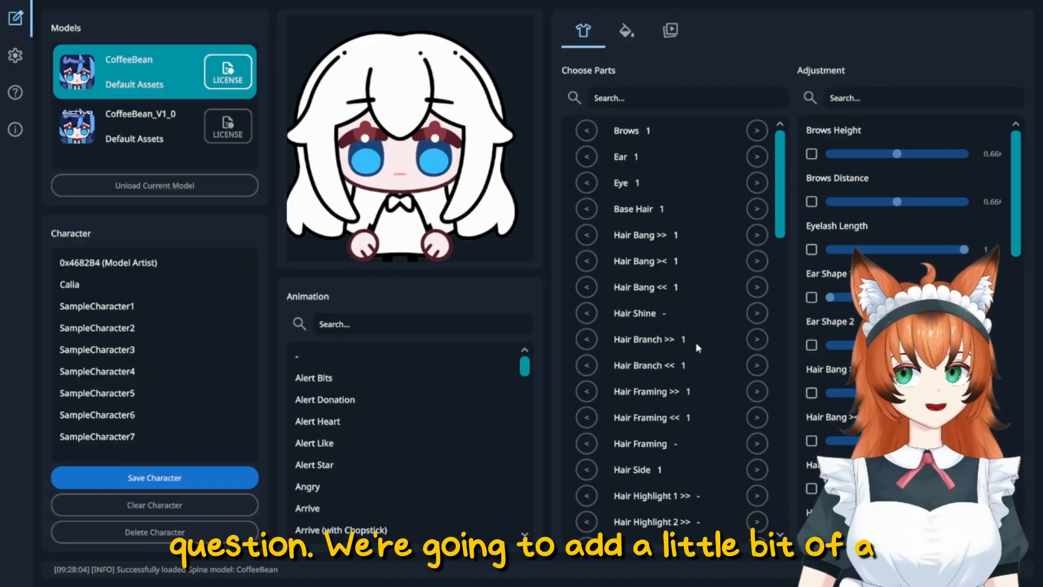
- Remove the character's regular ears and give it Animal Ear style 1
left_click(757, 313)
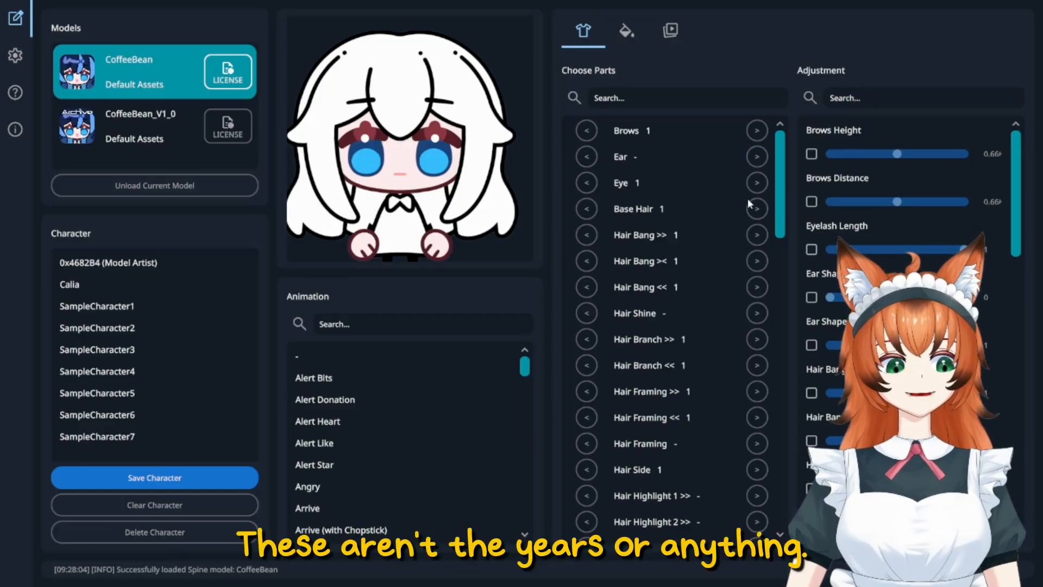
scroll(722, 354, "down", 3)
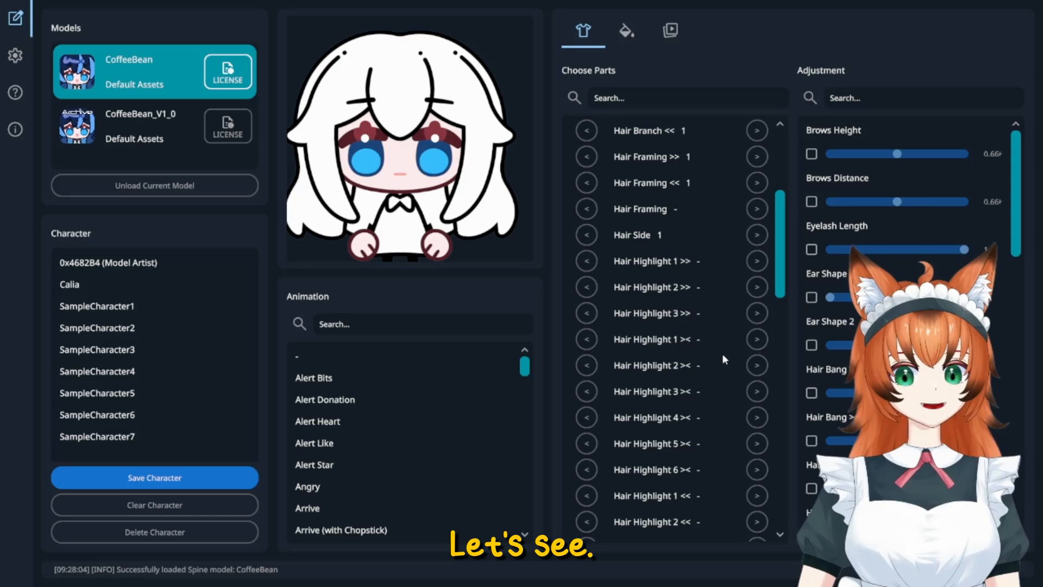
scroll(722, 353, "down", 4)
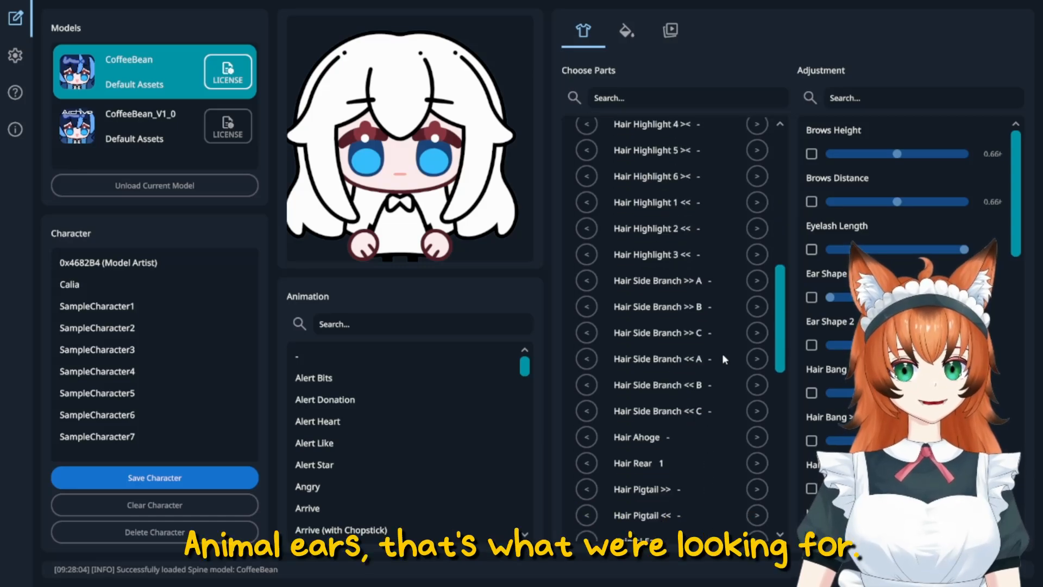
scroll(722, 353, "down", 1)
scroll(724, 372, "down", 1)
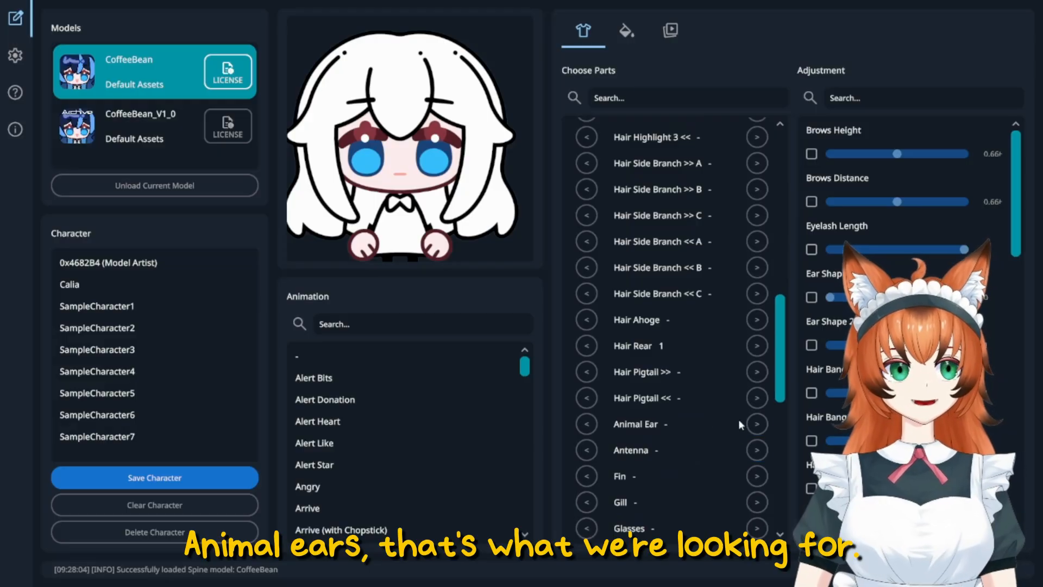
left_click(757, 424)
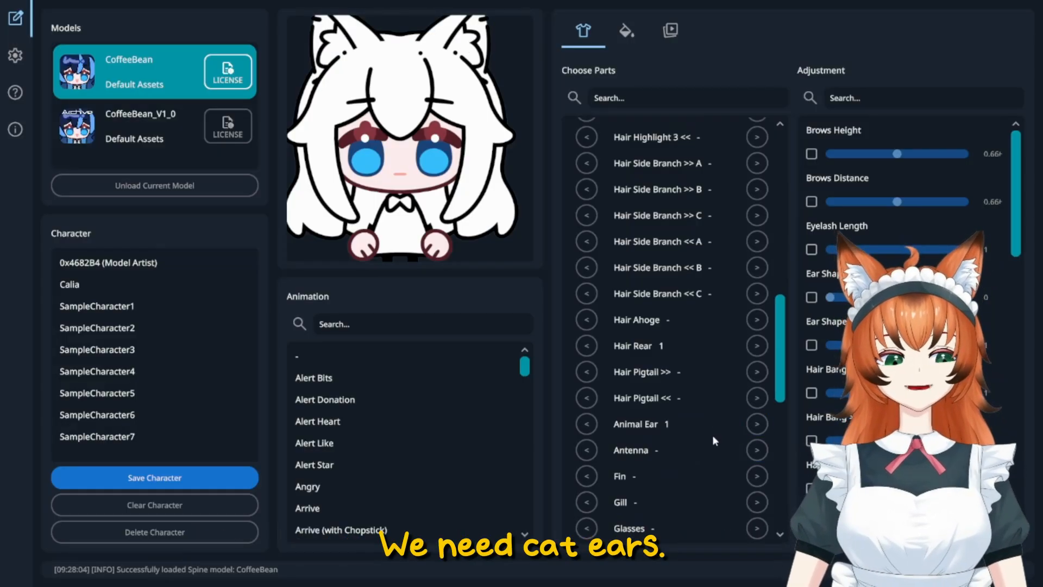
- Add a Hair Ahoge to the character, trying style 2 and settling on style 1
scroll(717, 413, "up", 8)
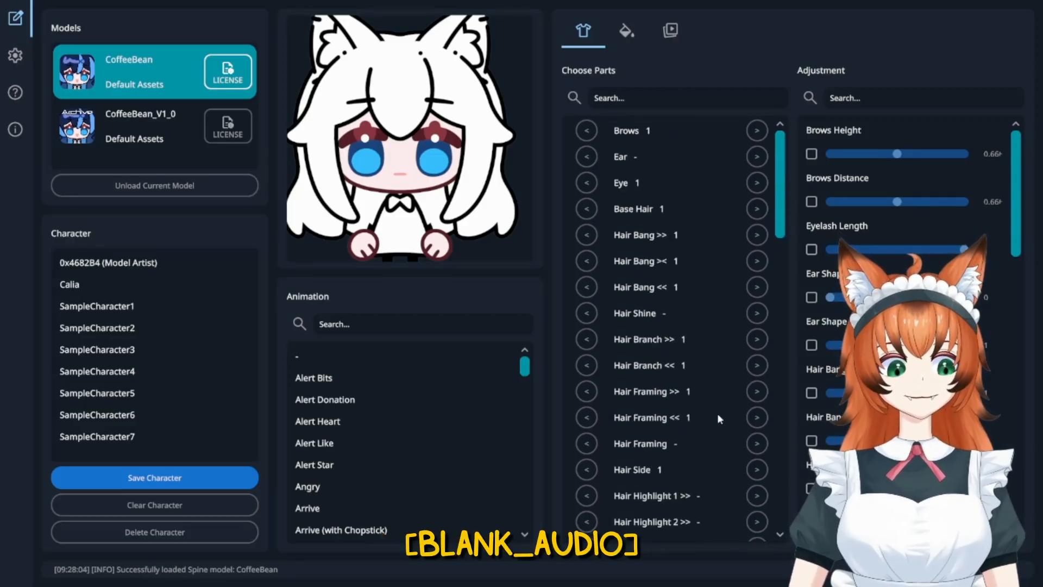
scroll(705, 396, "down", 5)
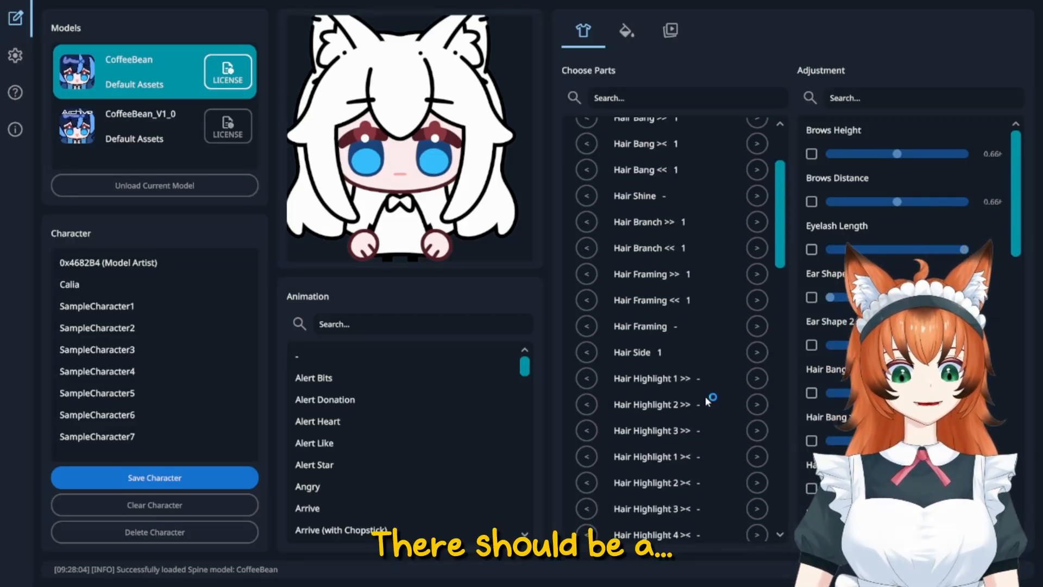
scroll(705, 396, "down", 5)
scroll(705, 396, "down", 5)
scroll(705, 396, "down", 4)
left_click(758, 437)
left_click(761, 437)
scroll(445, 135, "down", 6)
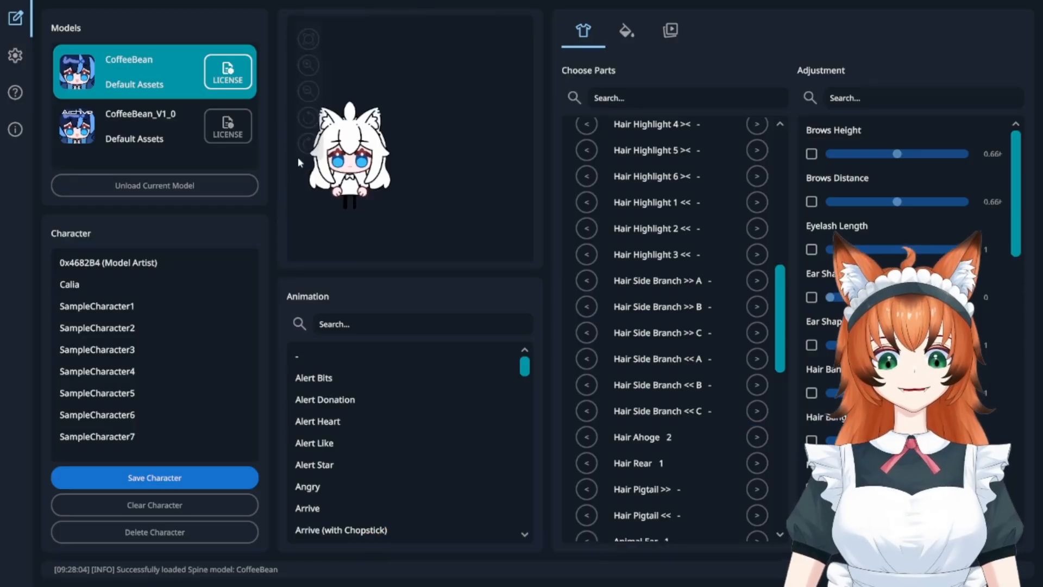
scroll(319, 179, "up", 6)
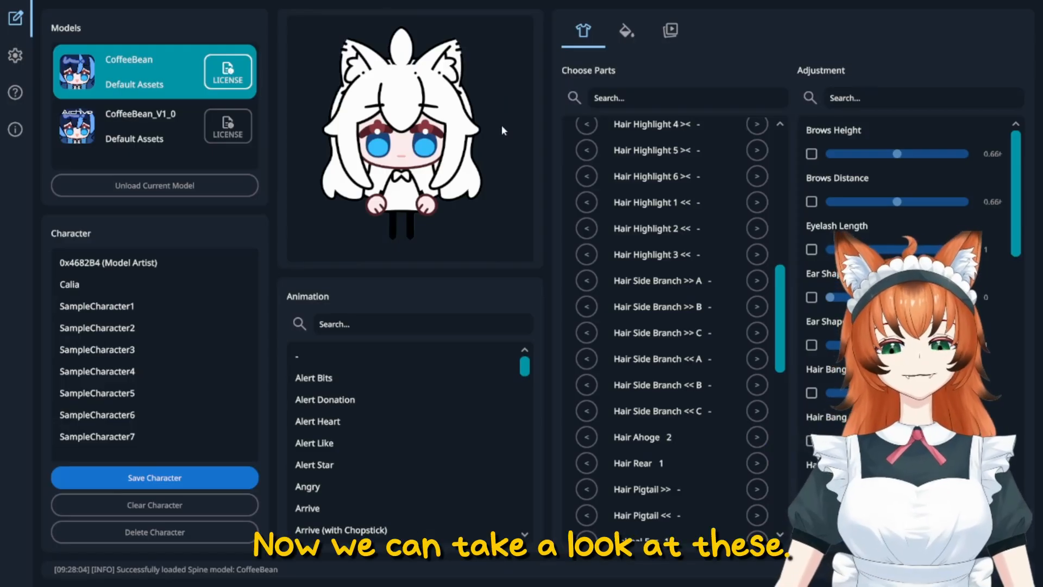
left_click(587, 437)
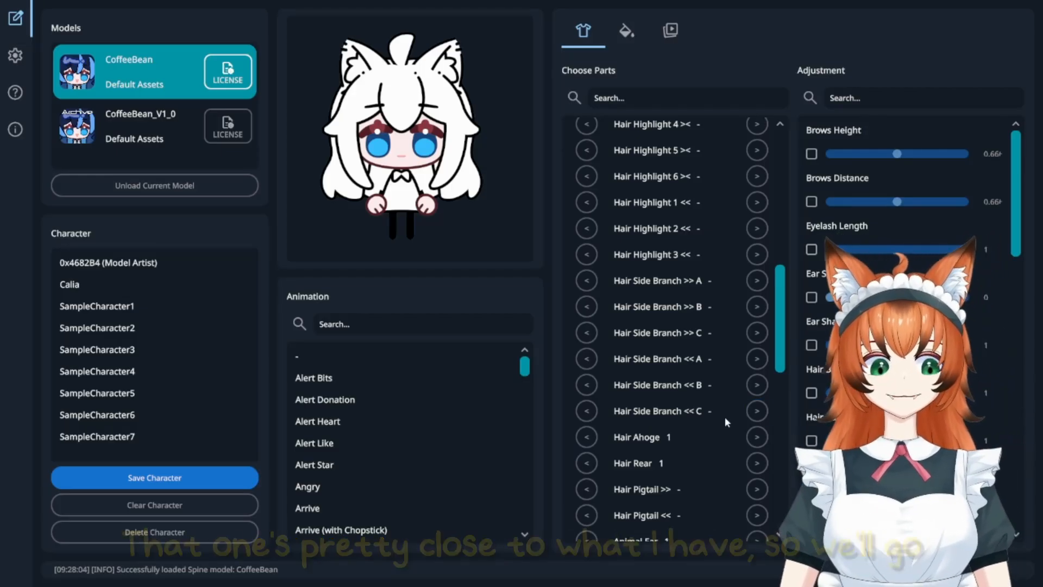
- Cycle through all the Animal Ear styles to compare them and return to style 1
scroll(734, 477, "down", 3)
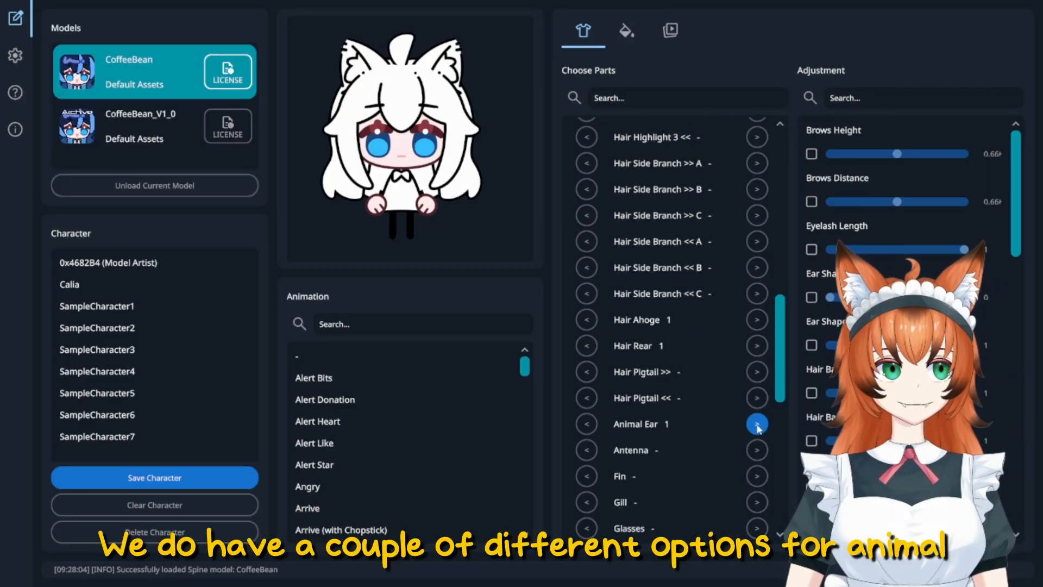
left_click(757, 425)
left_click(757, 425)
left_click(757, 424)
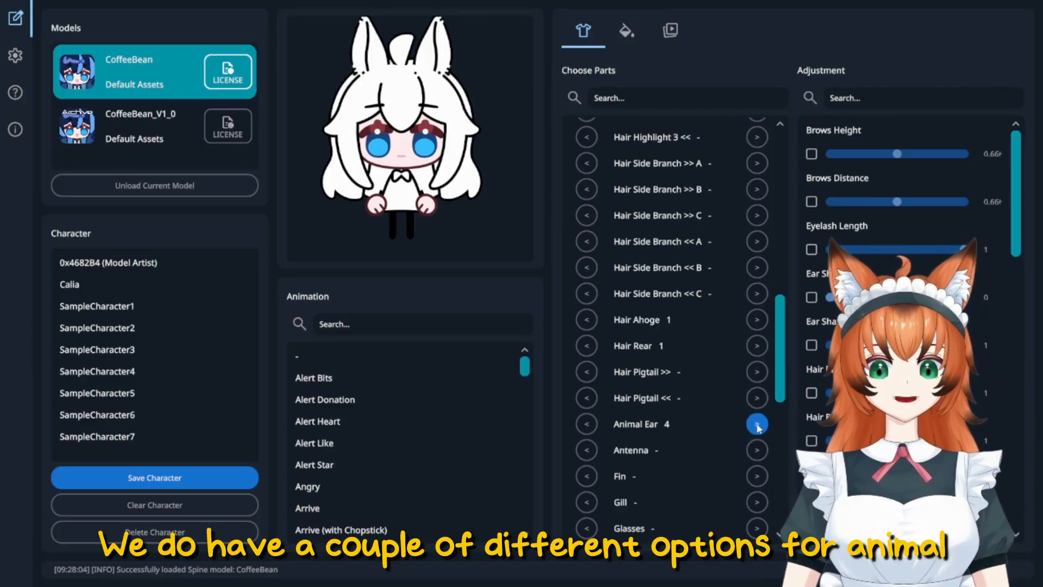
left_click(757, 424)
left_click(757, 424)
left_click(757, 424)
left_click(757, 424)
left_click(757, 425)
left_click(757, 424)
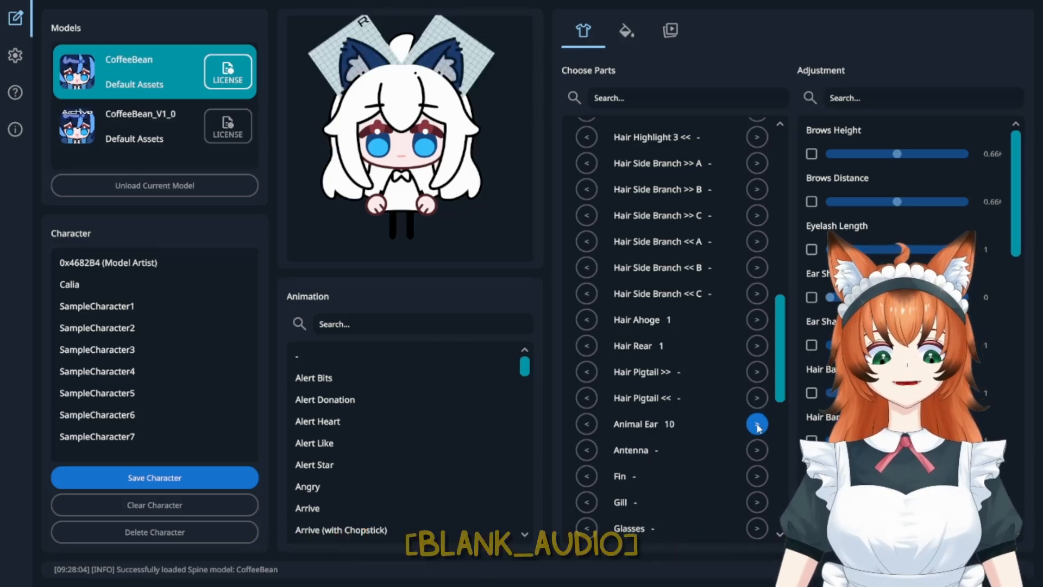
left_click(758, 425)
left_click(757, 424)
left_click(757, 424)
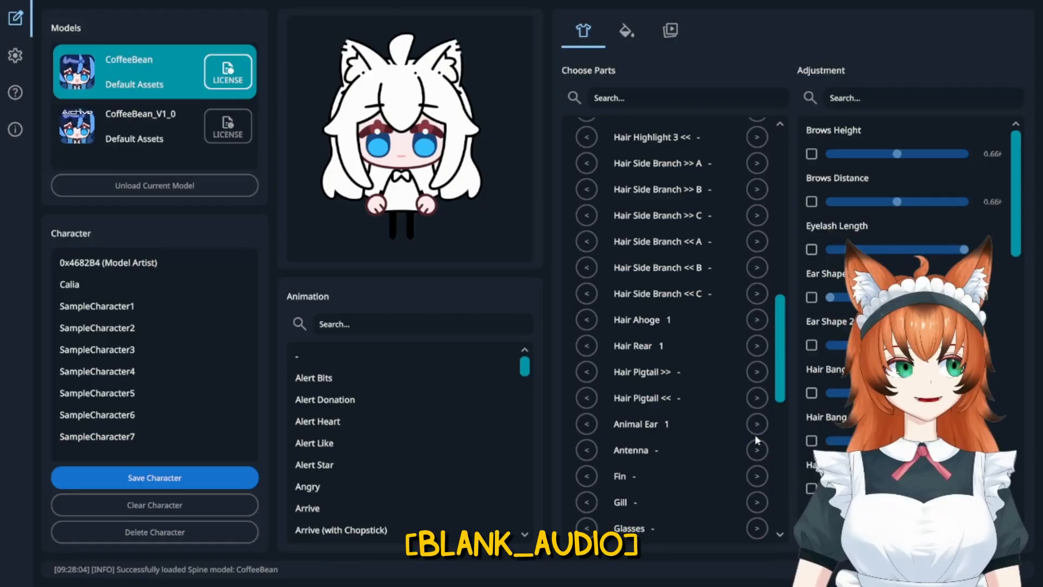
- Enable the Ahoge Position adjustment and lower it to about 0.42
scroll(896, 315, "down", 8)
scroll(896, 315, "down", 4)
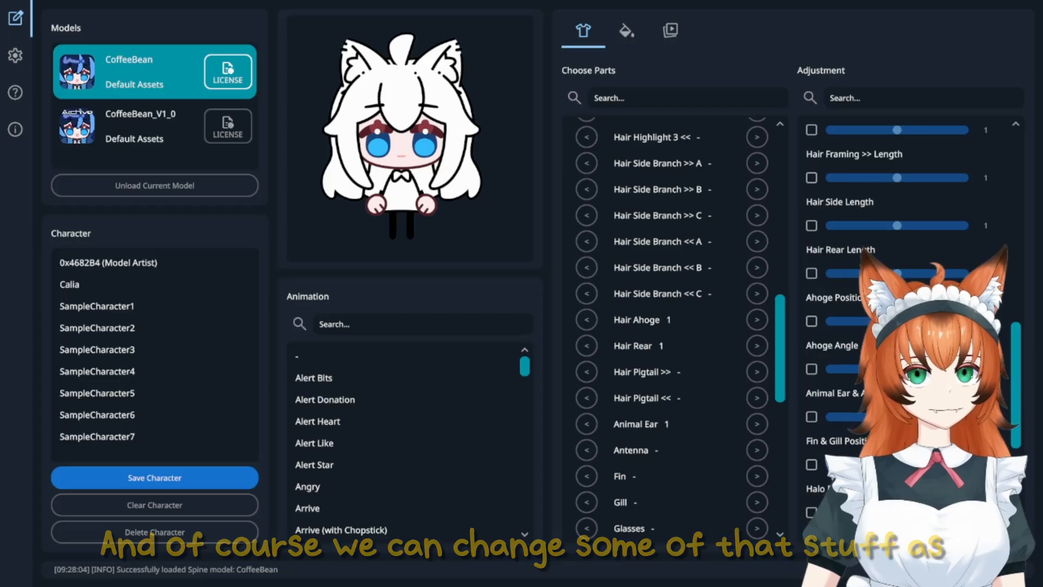
left_click(812, 321)
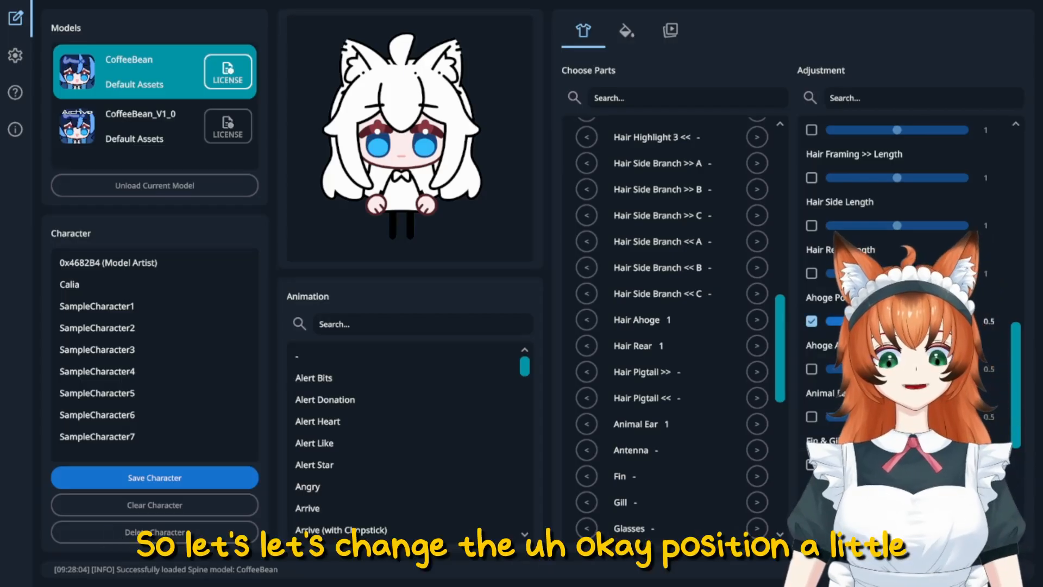
mouse_move(897, 321)
left_mouse_down()
mouse_move(878, 321)
mouse_move(886, 321)
left_mouse_up()
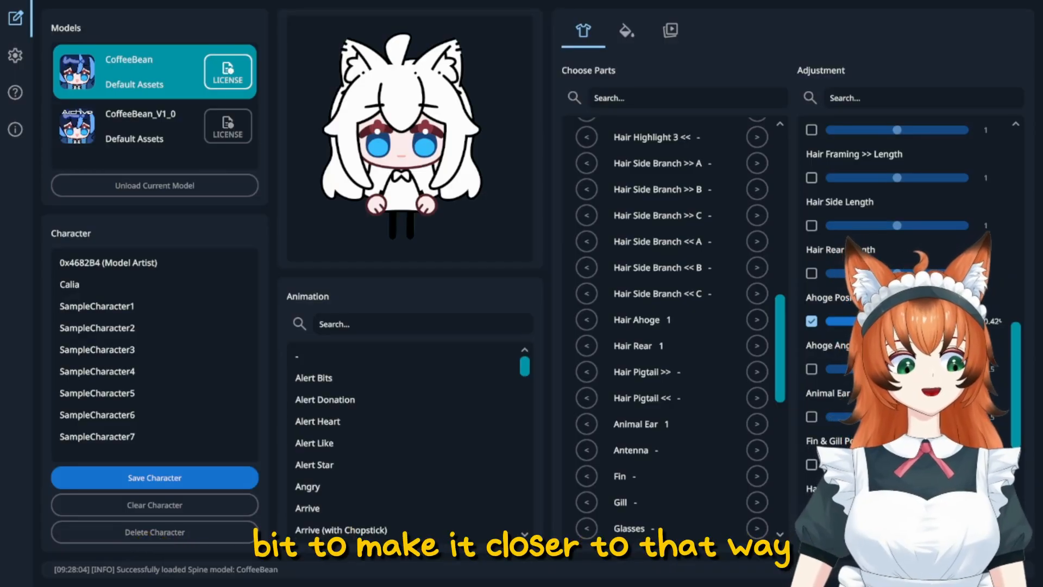
- Enable the Ahoge Angle and Animal Ear & Antenna Position adjustments and set both to about 0.76
left_click(811, 369)
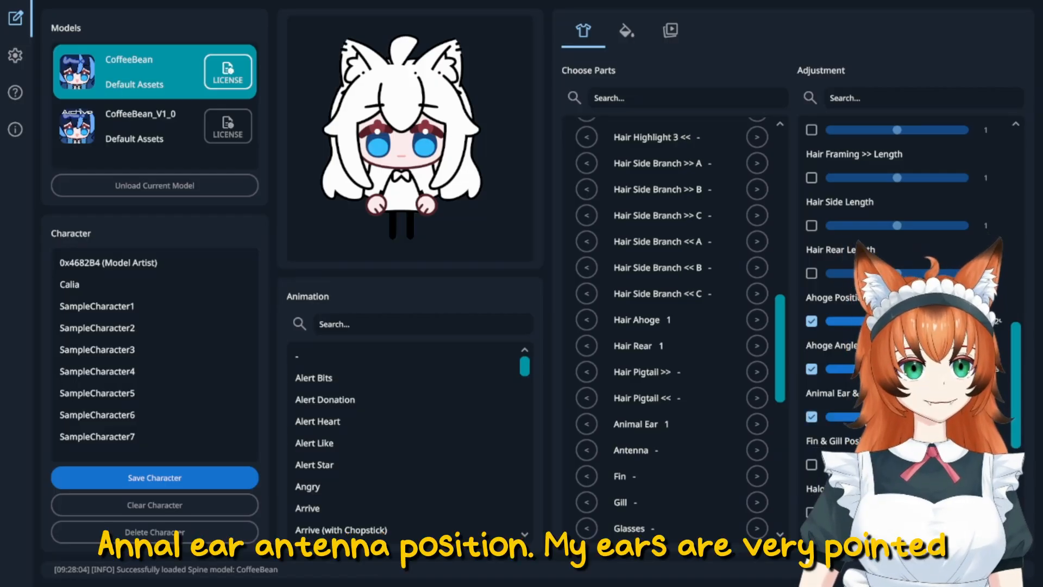
mouse_move(912, 416)
left_mouse_down()
mouse_move(897, 417)
mouse_move(928, 416)
left_mouse_up()
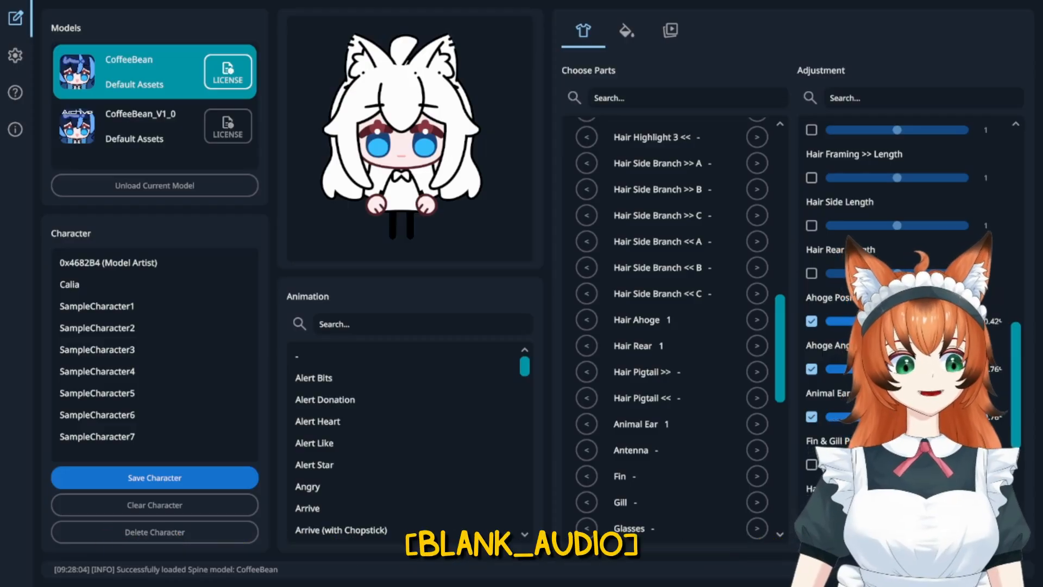
scroll(929, 416, "down", 5)
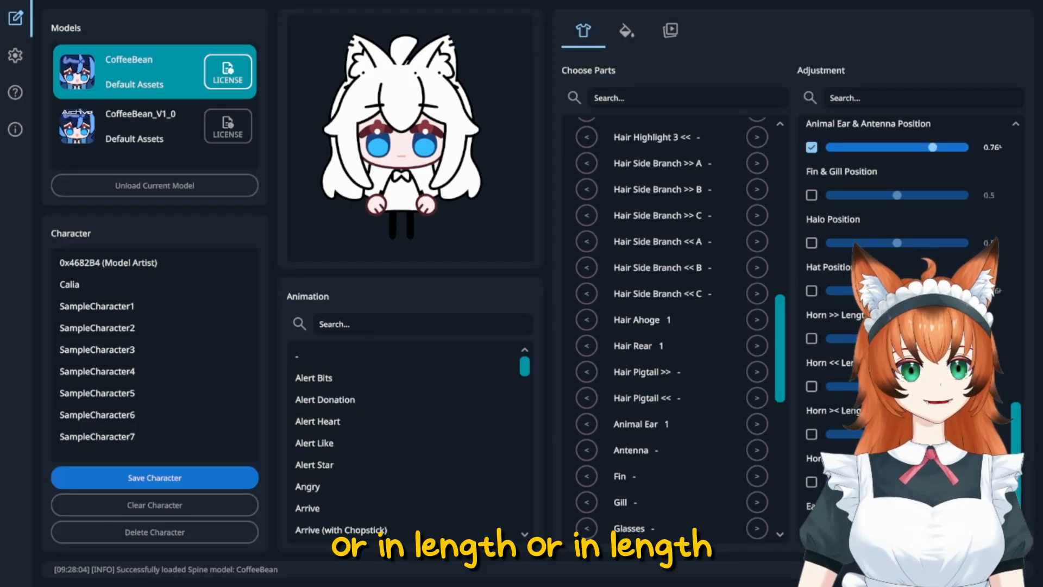
scroll(910, 326, "up", 6)
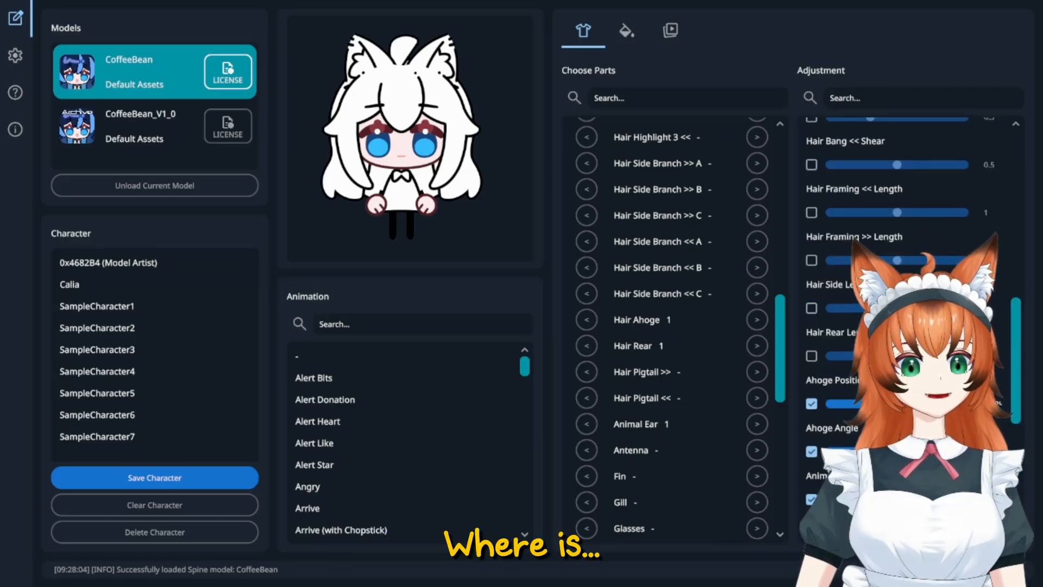
scroll(911, 326, "up", 6)
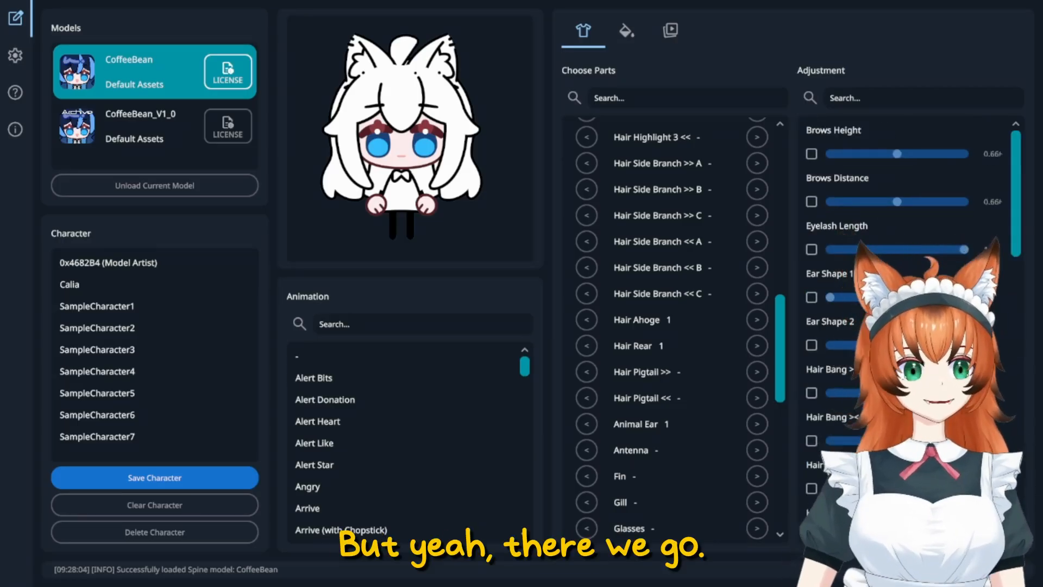
- Set the Outfit Collar Inner to style 4 and the Outfit Inner to style 8, keeping the Outfit Outer empty
scroll(695, 399, "down", 5)
scroll(695, 398, "down", 1)
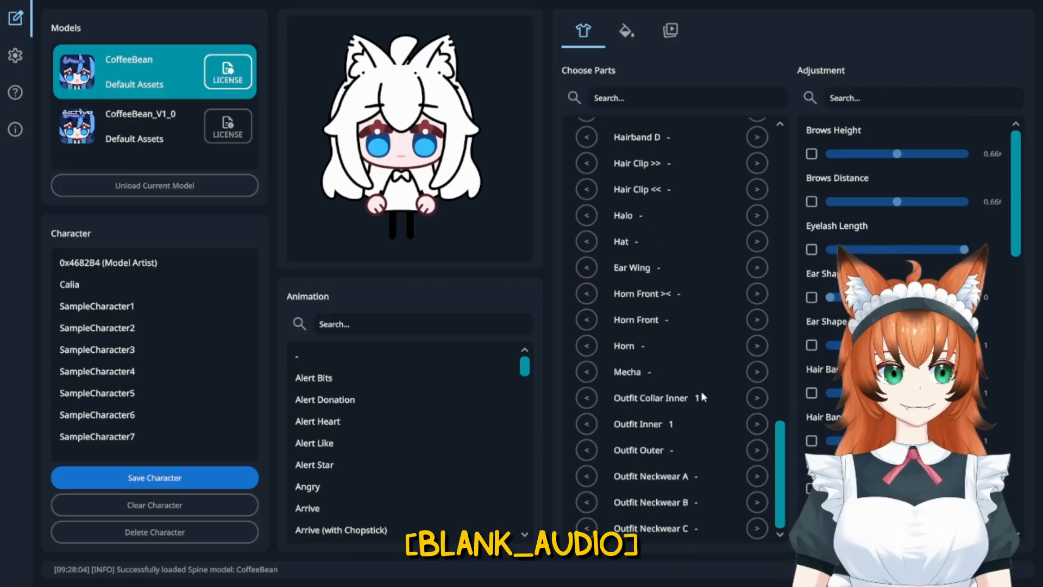
left_click(756, 425)
left_click(756, 426)
left_click(756, 425)
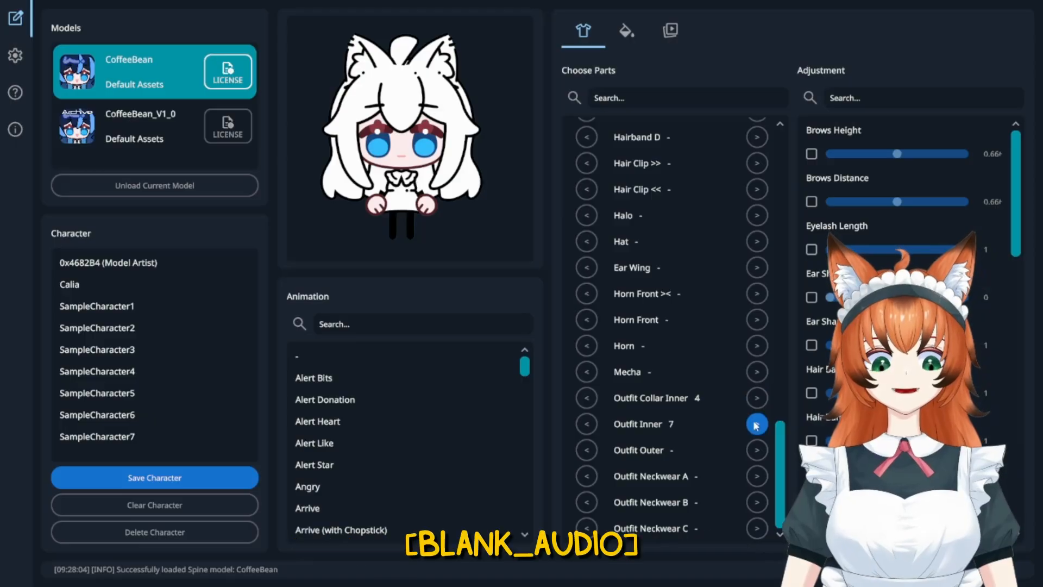
left_click(756, 425)
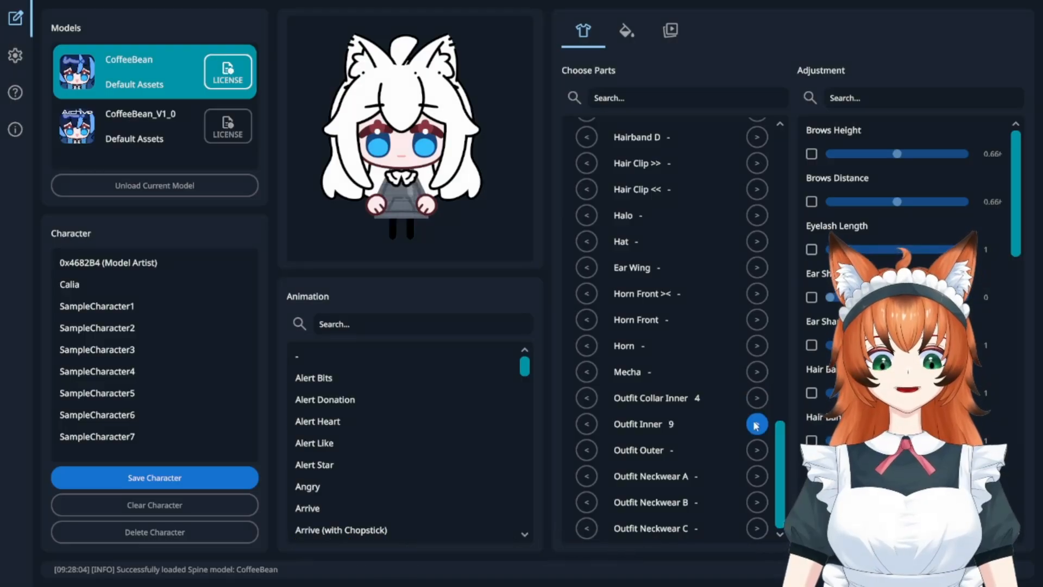
left_click(756, 451)
left_click(755, 452)
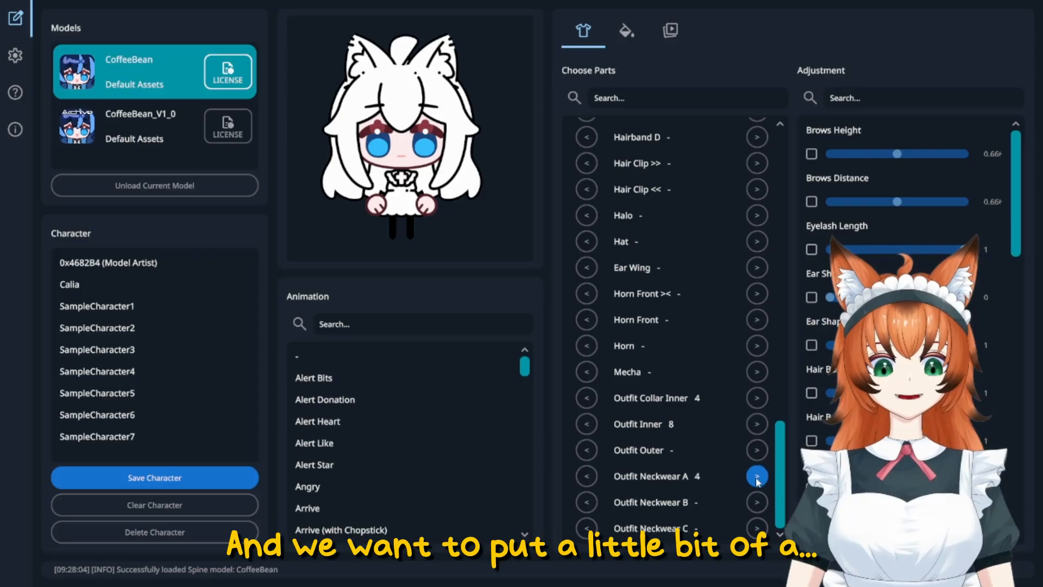
- Try the Outfit Neckwear A, B and C styles in search of a string bow, and return each to none
left_click(757, 477)
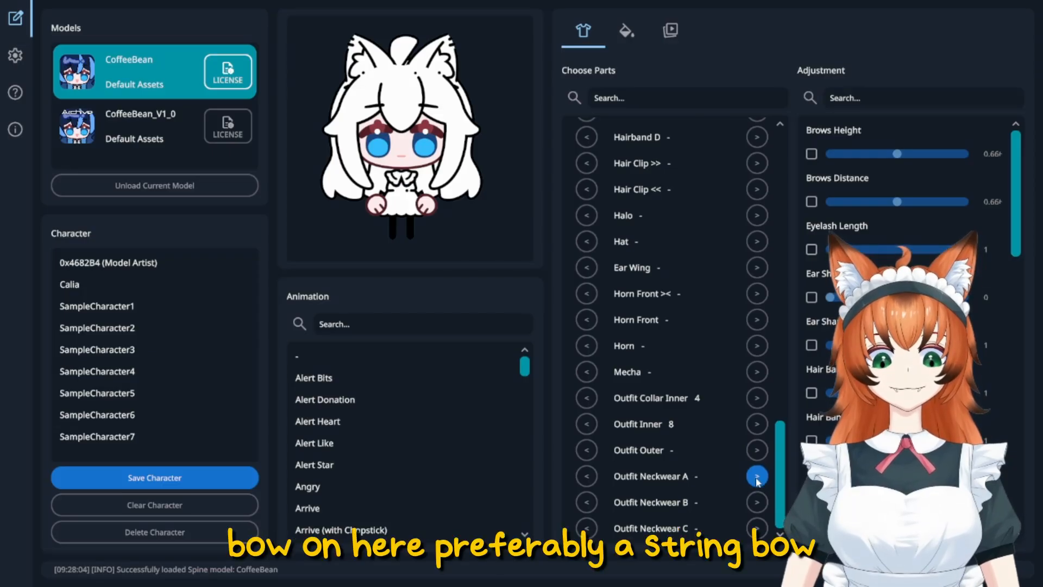
left_click(758, 503)
left_click(758, 504)
left_click(757, 504)
left_click(757, 503)
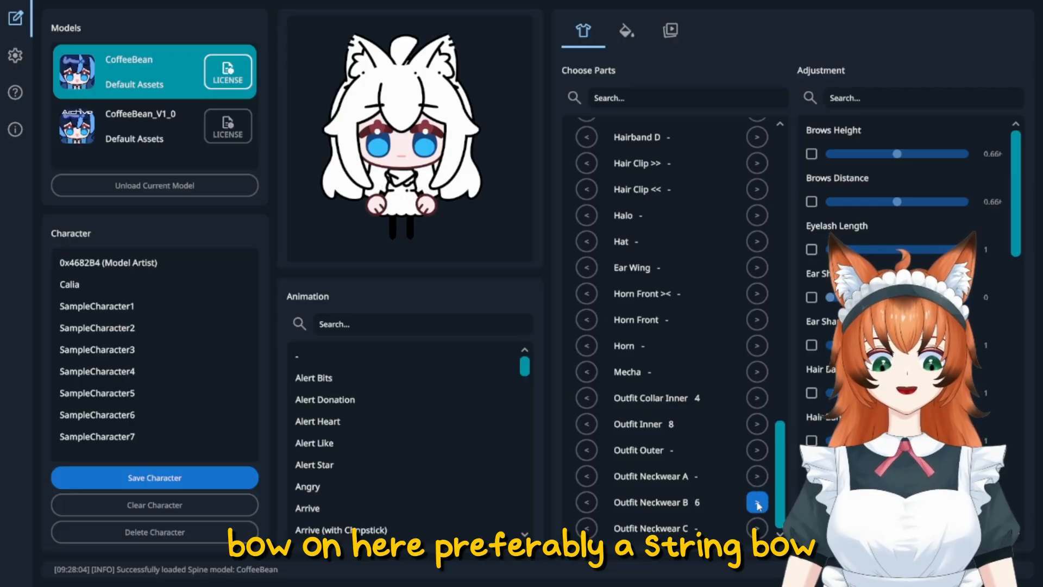
left_click(758, 504)
left_click(756, 527)
left_click(756, 530)
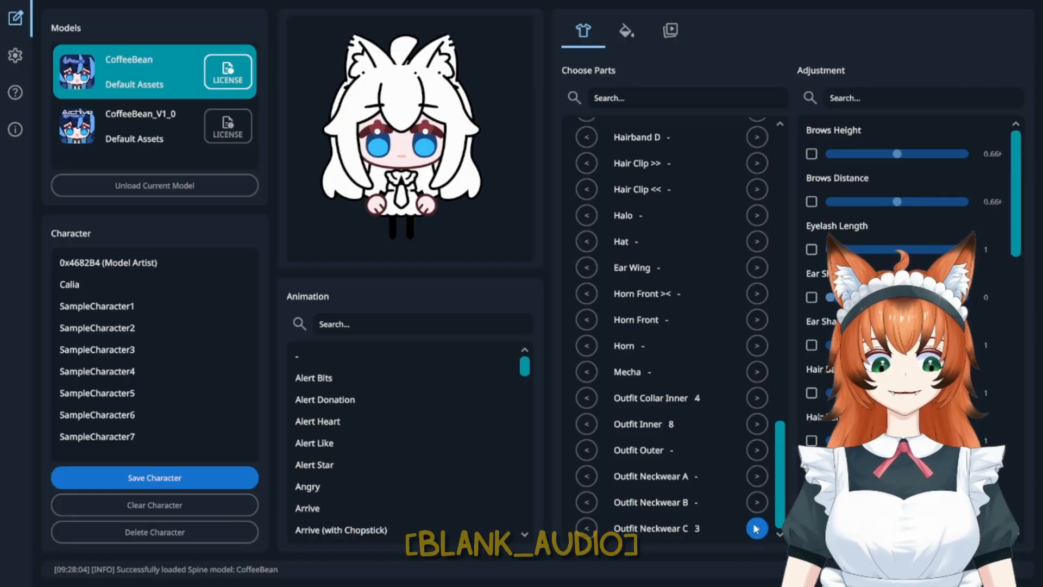
left_click(756, 502)
left_click(752, 497)
left_click(753, 497)
left_click(752, 498)
left_click(751, 497)
left_click(750, 498)
left_click(752, 502)
left_click(752, 502)
left_click(753, 502)
left_click(752, 502)
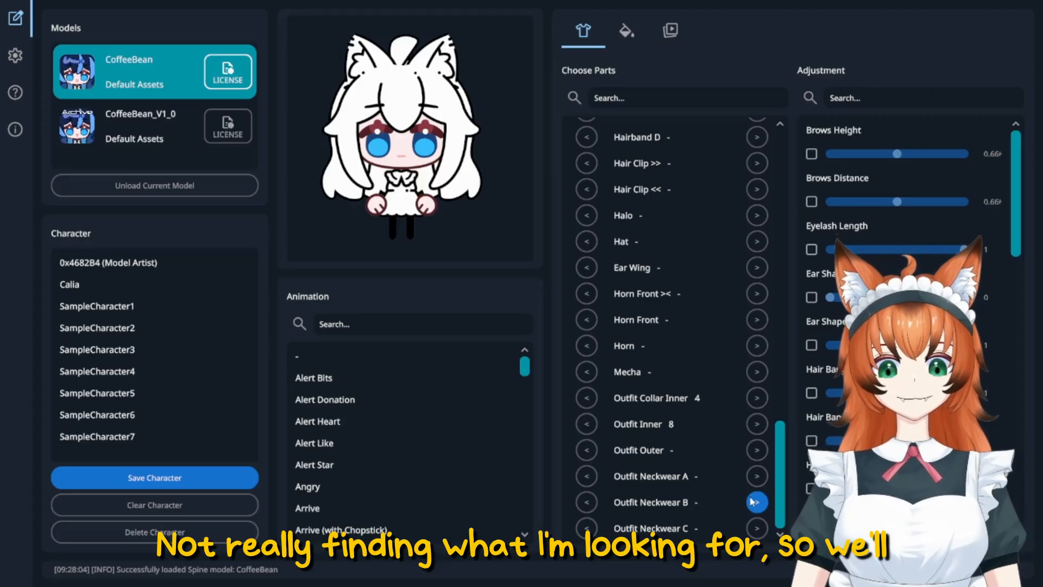
- Try the Hairband A styles on the character and set the part back to none
scroll(740, 397, "up", 5)
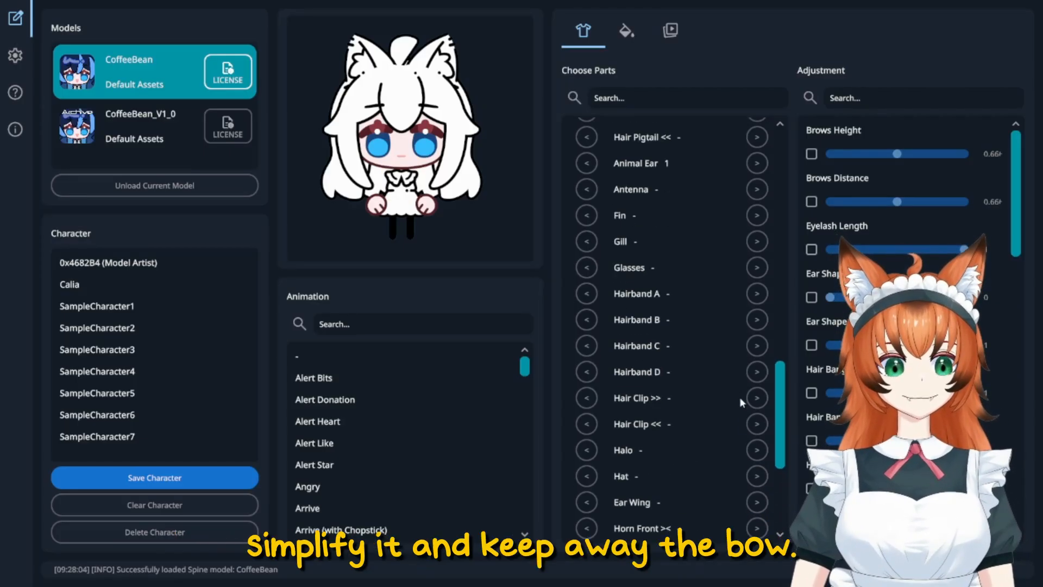
left_click(757, 294)
left_click(758, 294)
left_click(757, 294)
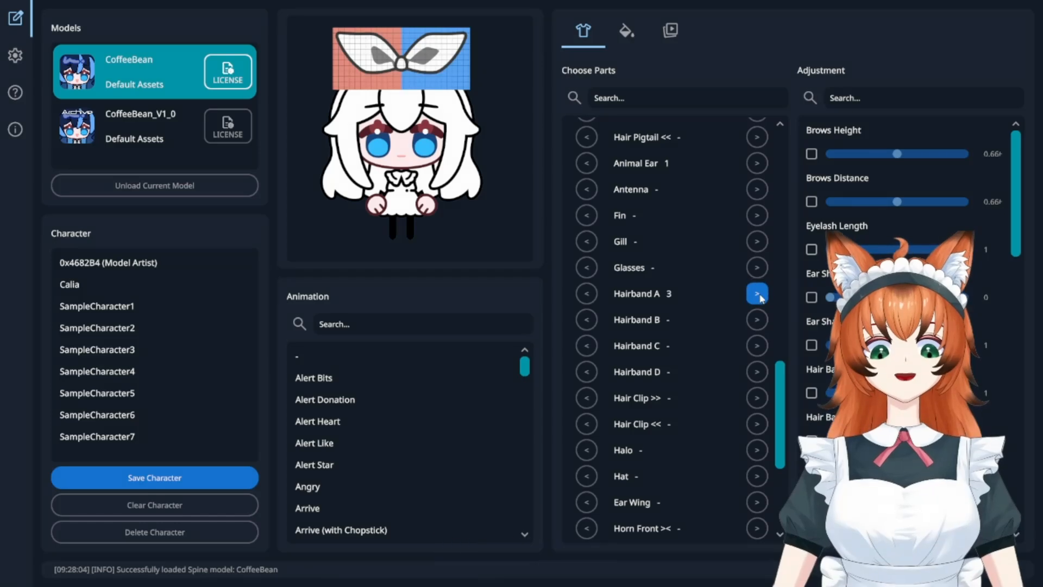
left_click(757, 294)
- Cycle through the Hairband B styles and settle on the frilled maid headband, style 4
left_click(756, 320)
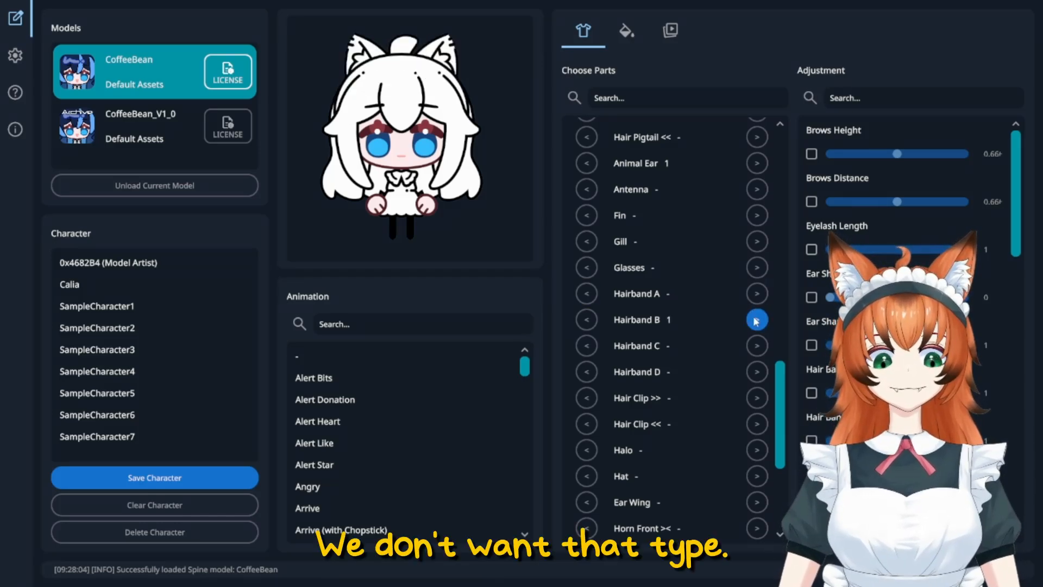
left_click(757, 320)
left_click(757, 320)
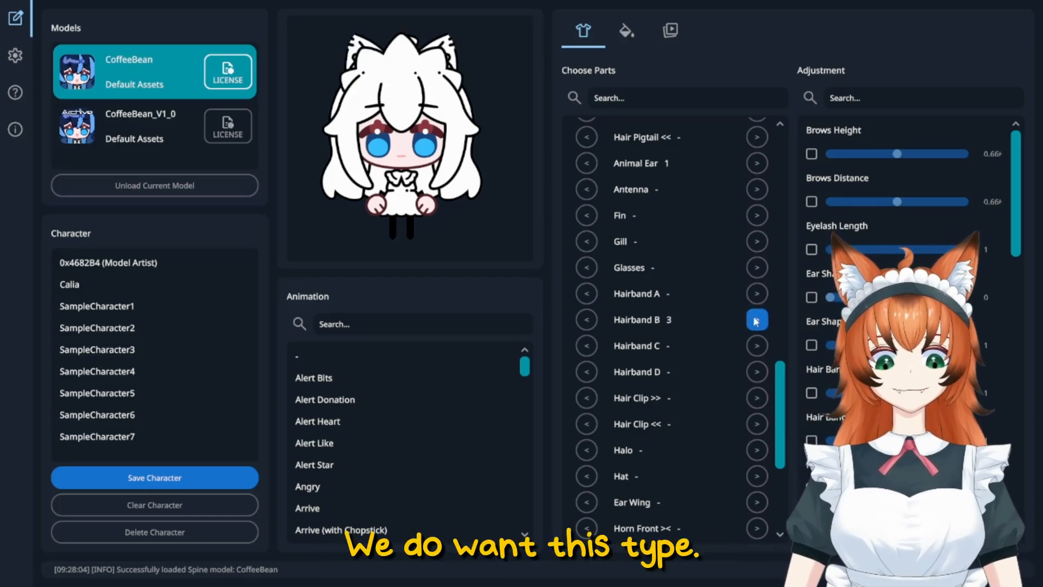
left_click(757, 320)
left_click(757, 320)
left_click(586, 320)
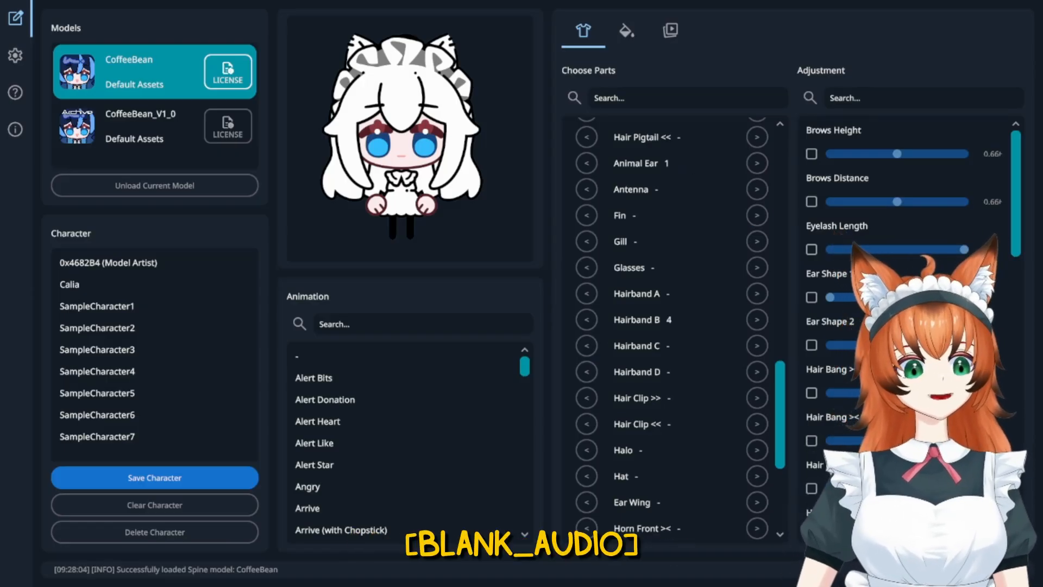
- Try the other Eye styles on the character and return to style 1
scroll(723, 401, "up", 4)
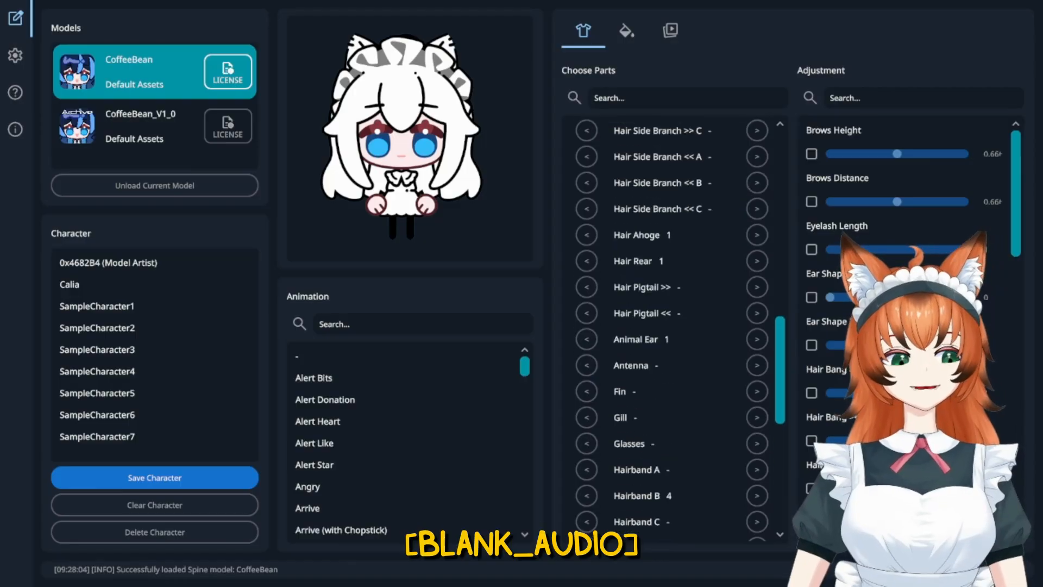
scroll(896, 326, "down", 6)
scroll(896, 326, "up", 10)
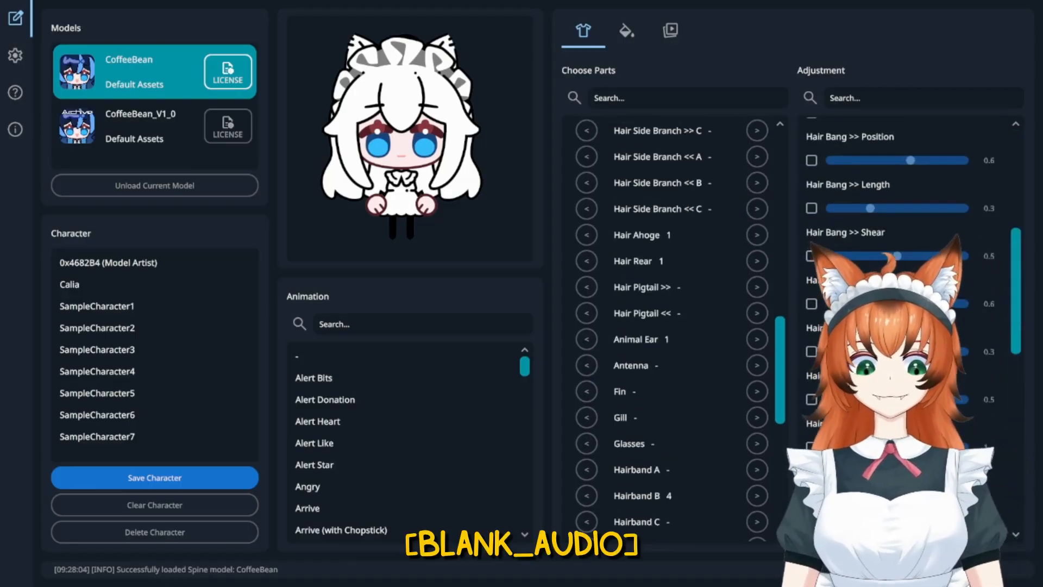
scroll(649, 214, "up", 8)
scroll(648, 214, "up", 3)
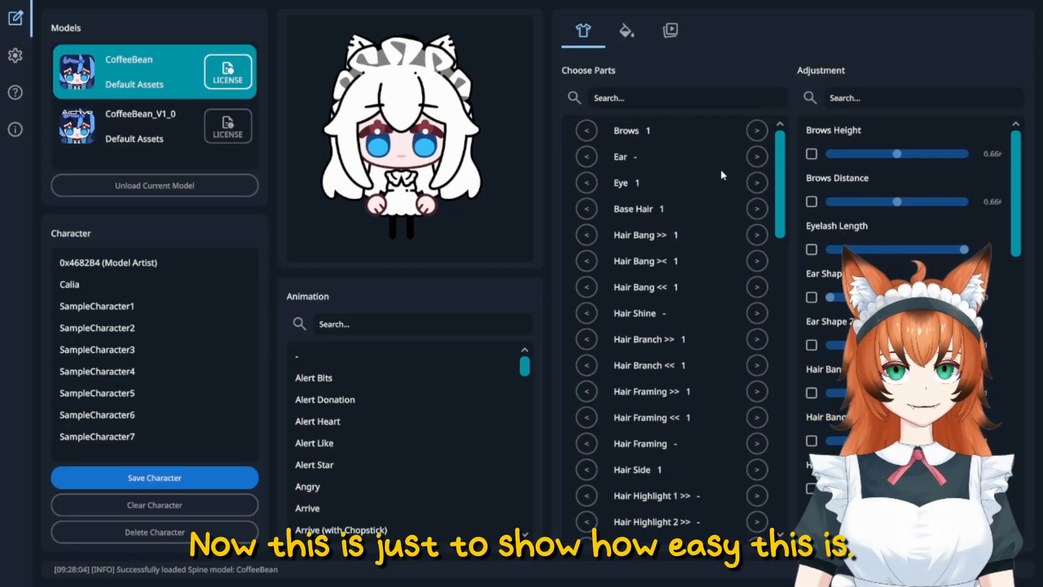
double_click(758, 182)
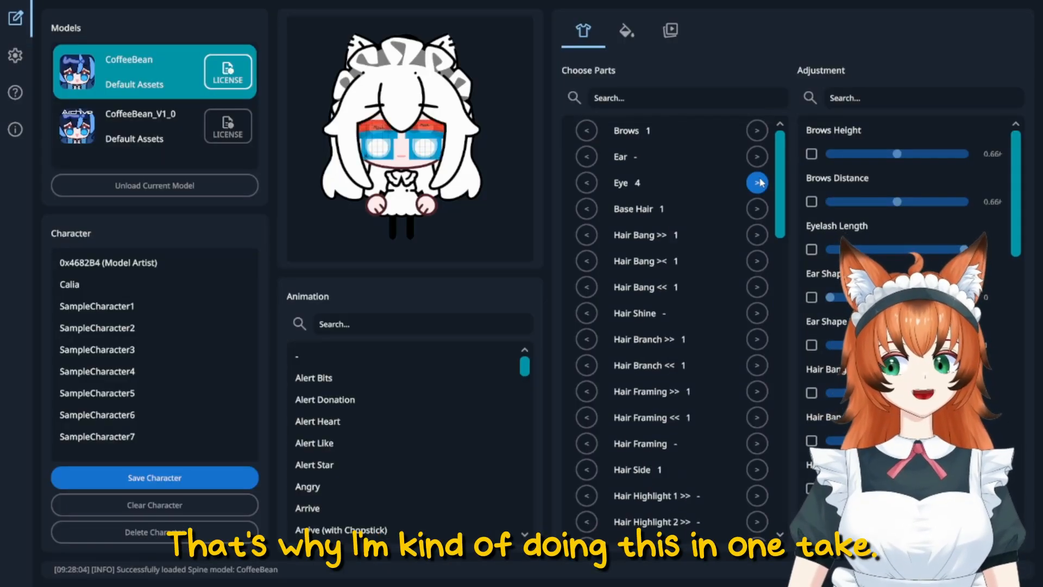
left_click(759, 183)
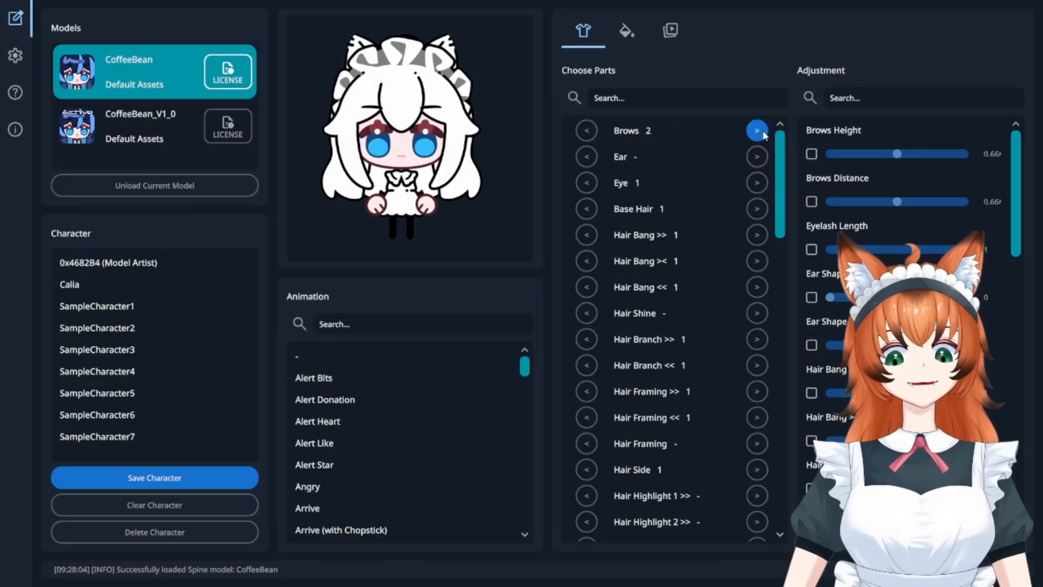
- Cycle through the Brows styles and settle on style 3
left_click(588, 130)
left_click(589, 128)
left_click(589, 128)
left_click(589, 128)
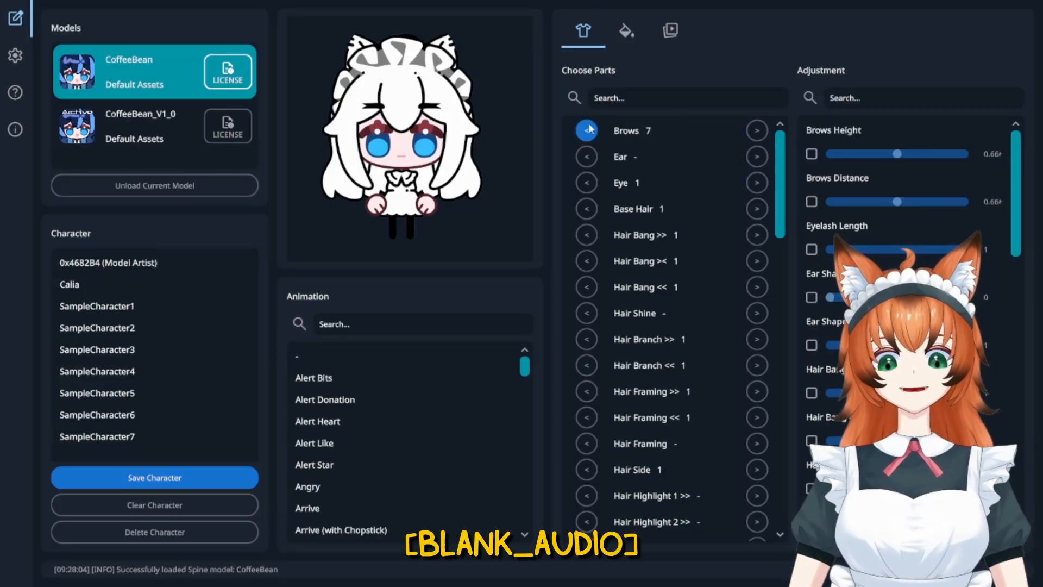
left_click(588, 128)
left_click(589, 129)
left_click(589, 129)
left_click(589, 129)
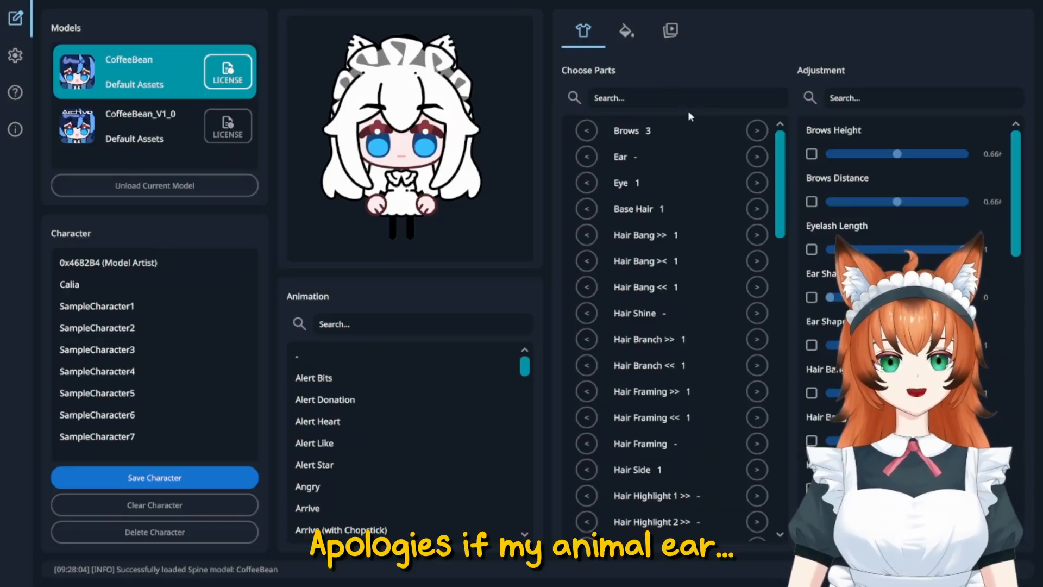
- Colour the Animal Ear << part orange #E17D51 by sampling that colour with the eyedropper
left_click(629, 34)
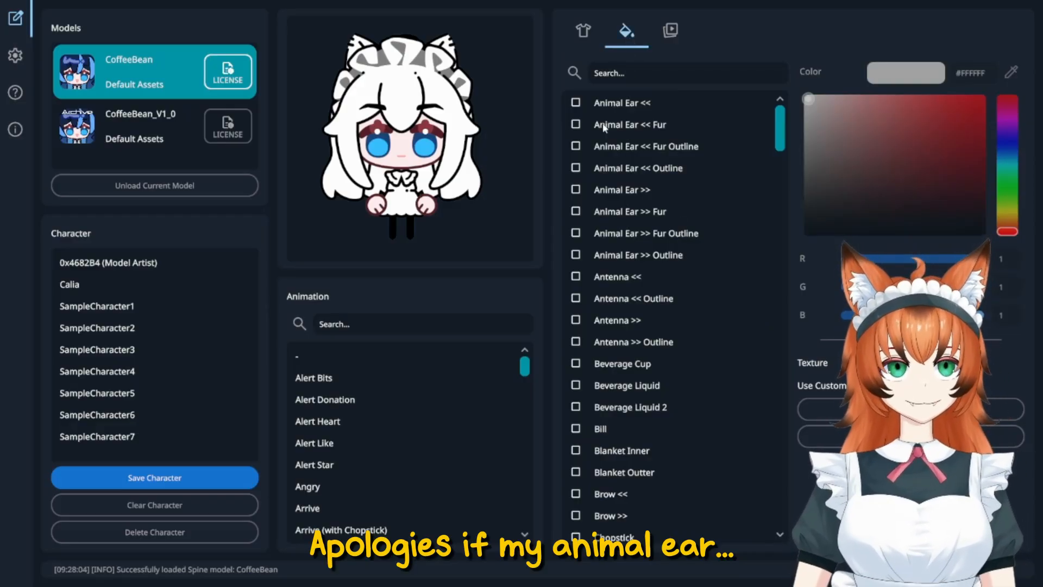
left_click(576, 103)
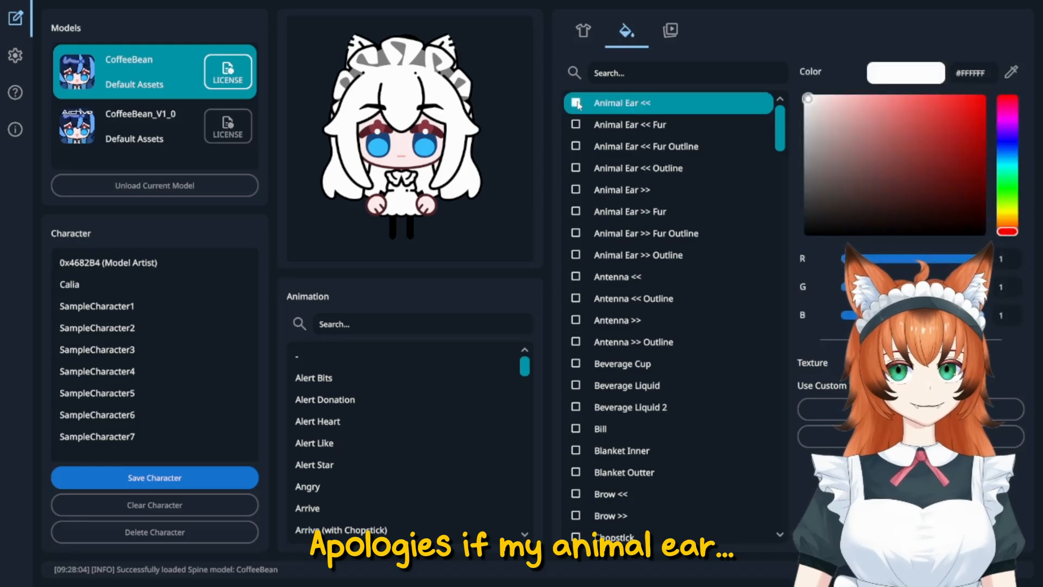
left_click(1012, 72)
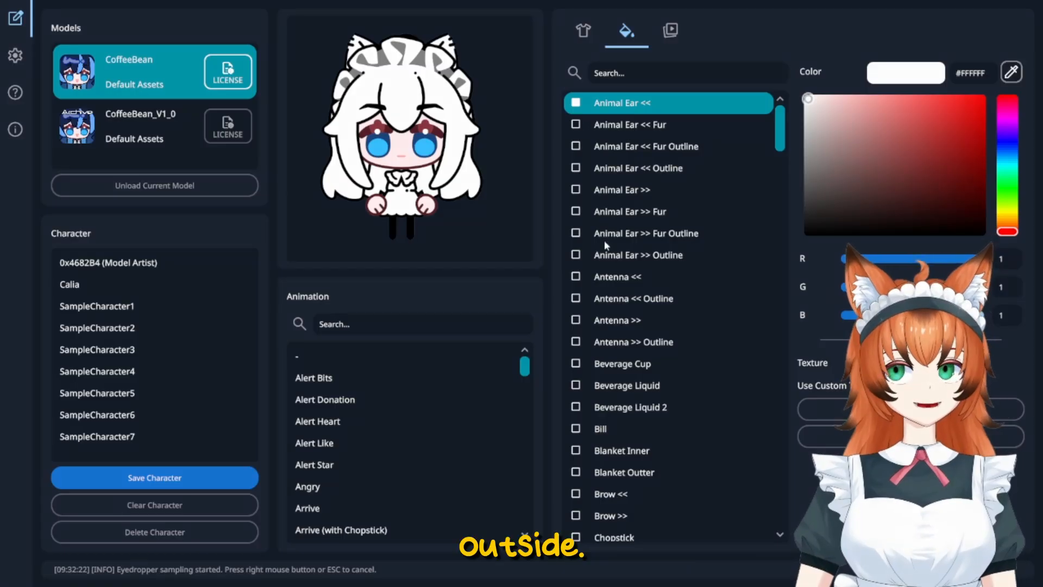
left_click(675, 555)
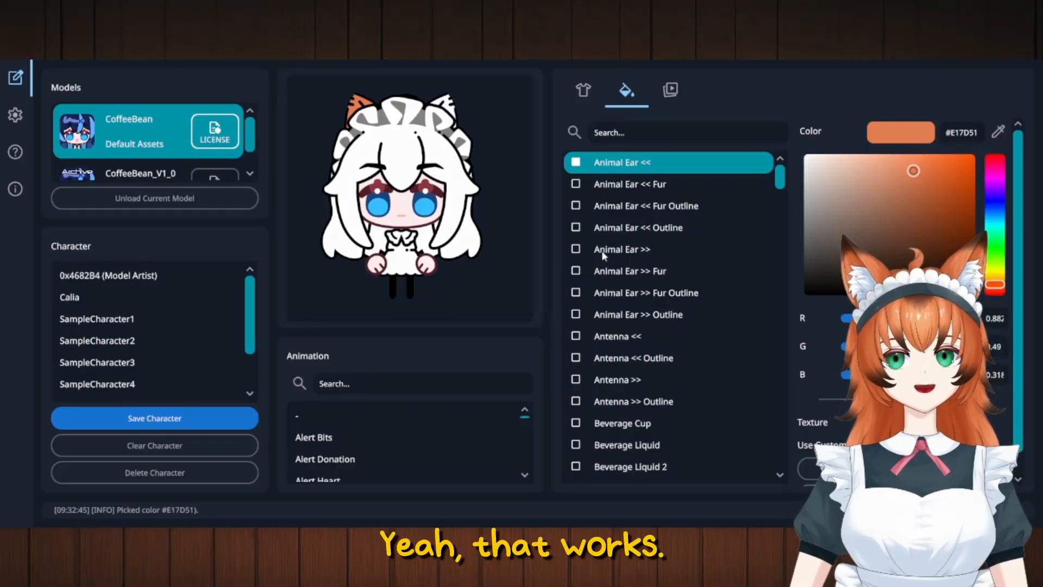
scroll(902, 217, "down", 1)
left_click_drag(650, 526, 651, 571)
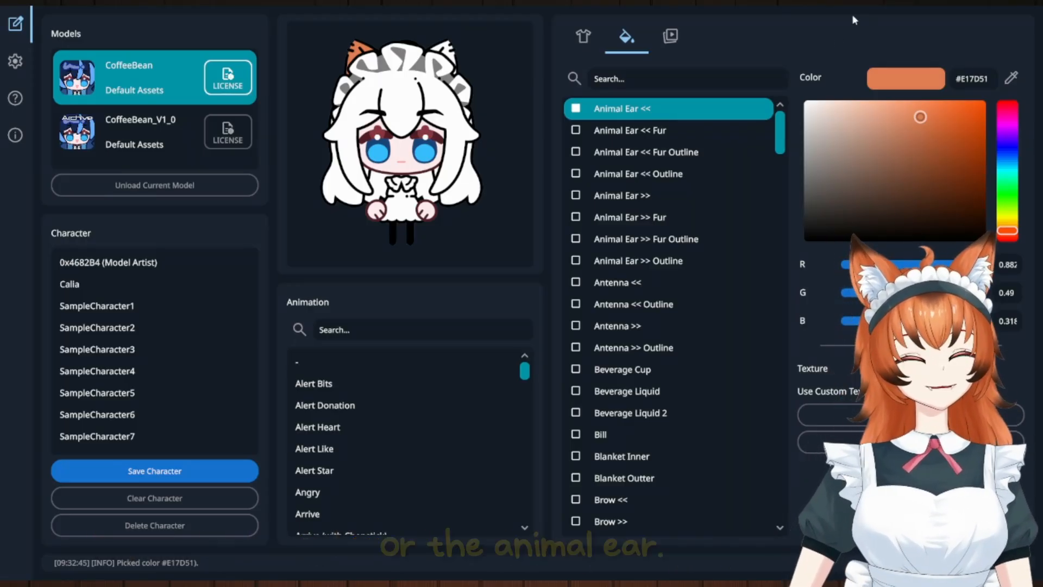
- Colour the Animal Ear >> part orange #E17D51 by sampling the already coloured ear with the eyedropper
left_click(760, 190)
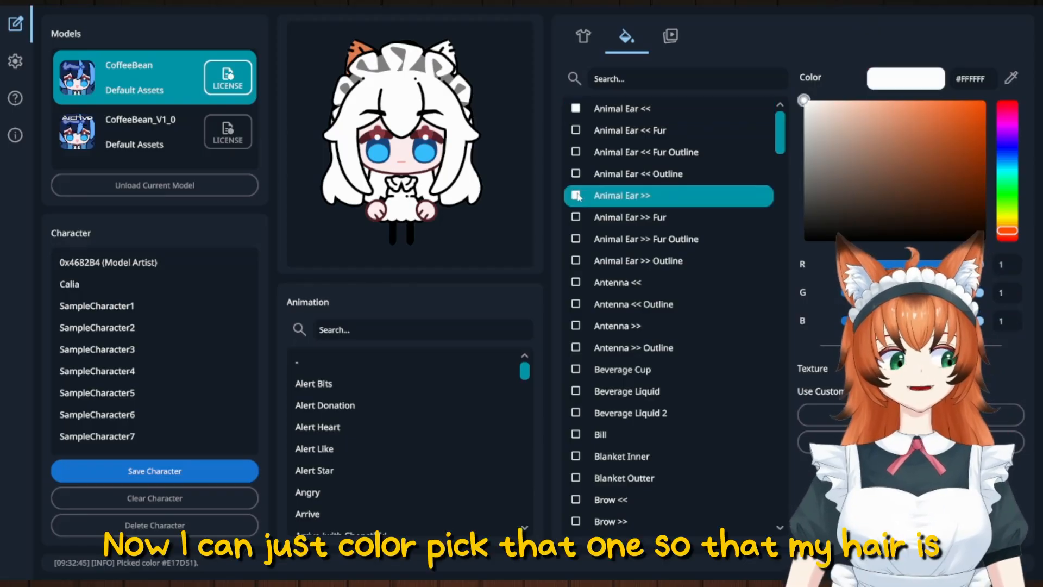
left_click(1012, 78)
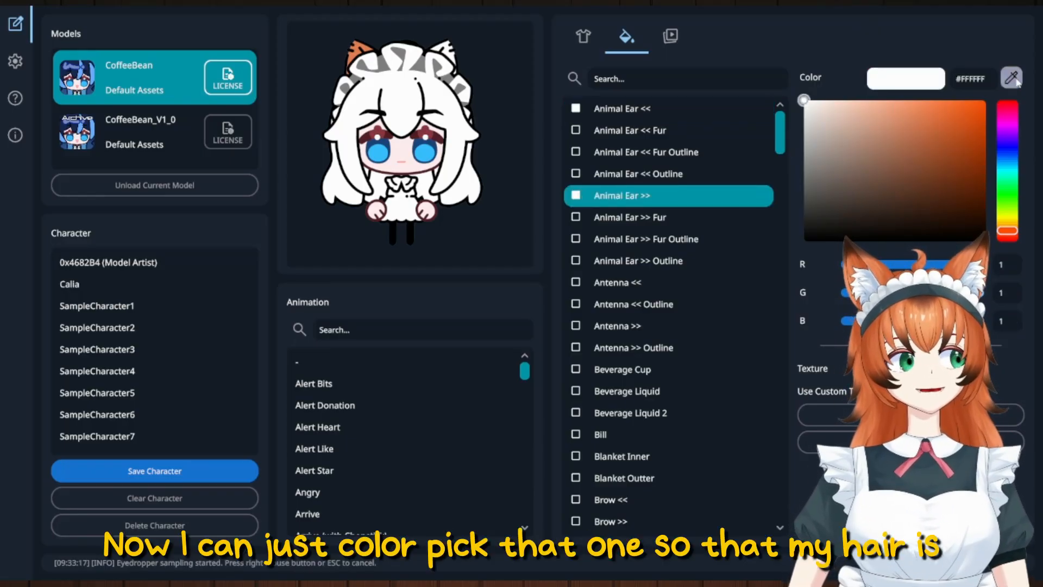
left_click(359, 55)
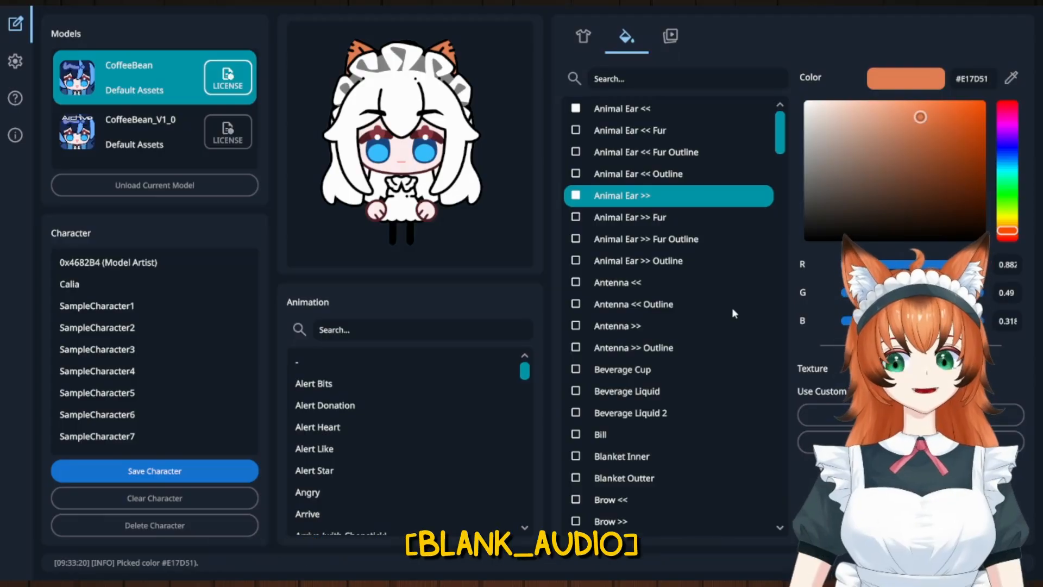
- Colour the Hair Ahoge part orange #E17D51 by sampling the character's ear with the eyedropper
scroll(716, 274, "down", 1)
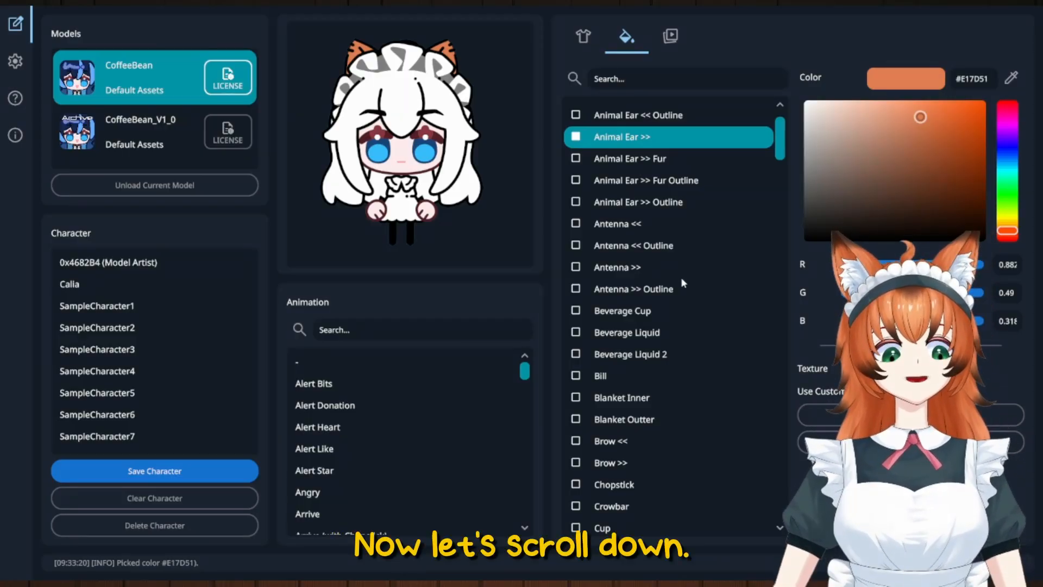
scroll(683, 277, "down", 3)
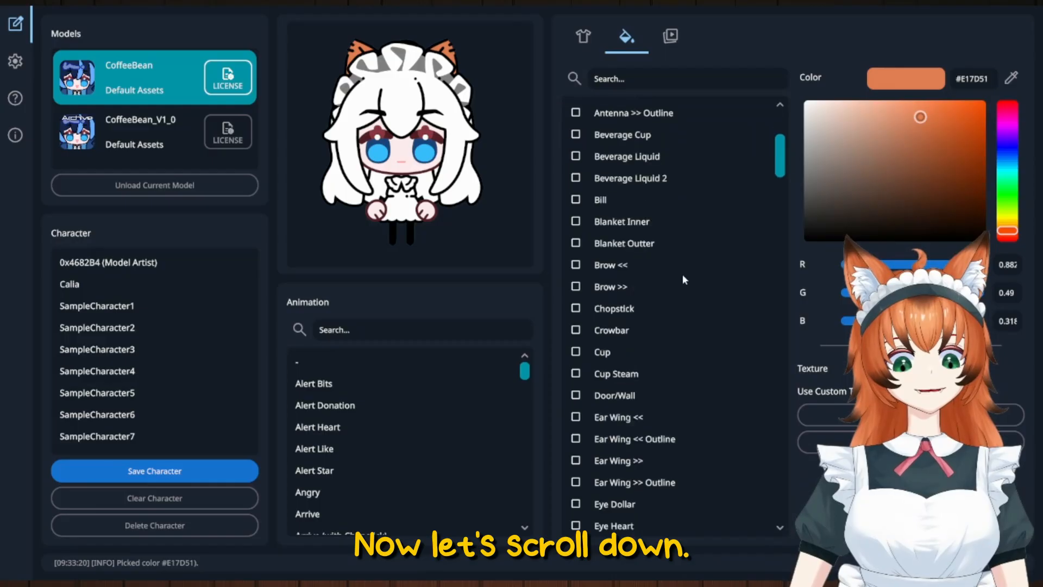
scroll(683, 279, "down", 2)
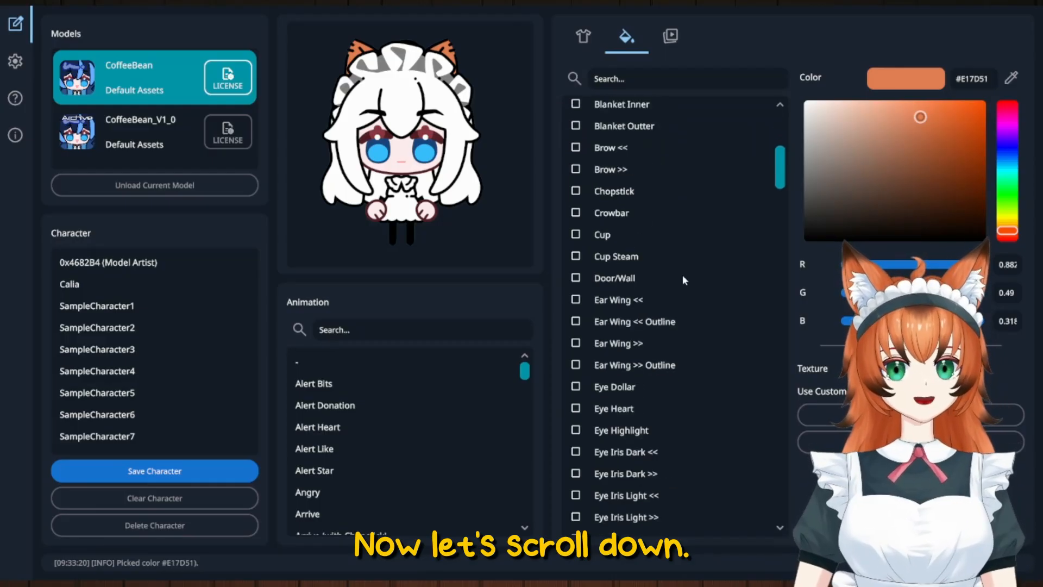
scroll(683, 280, "down", 1)
scroll(683, 278, "down", 2)
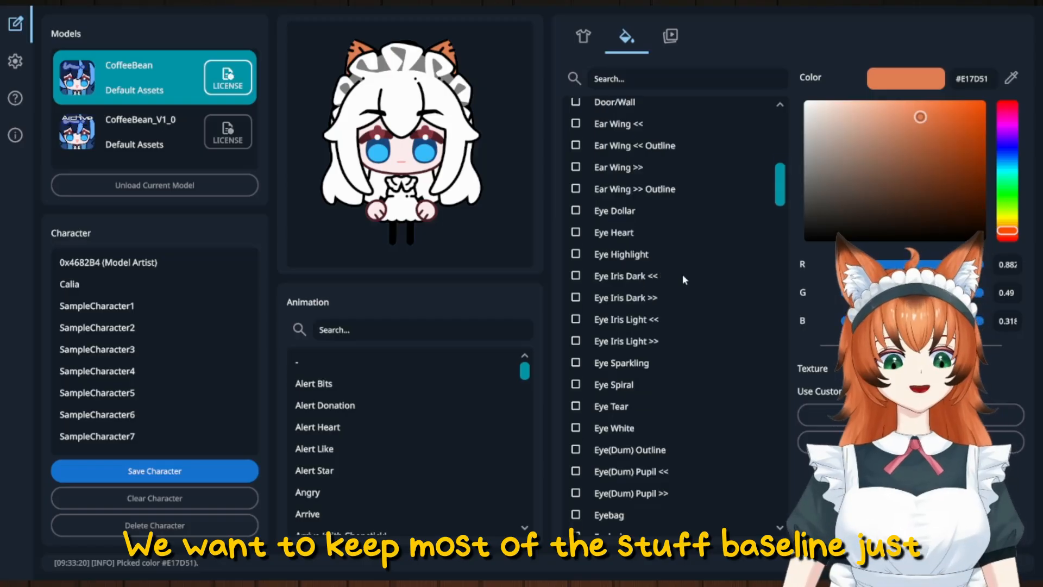
scroll(683, 279, "down", 1)
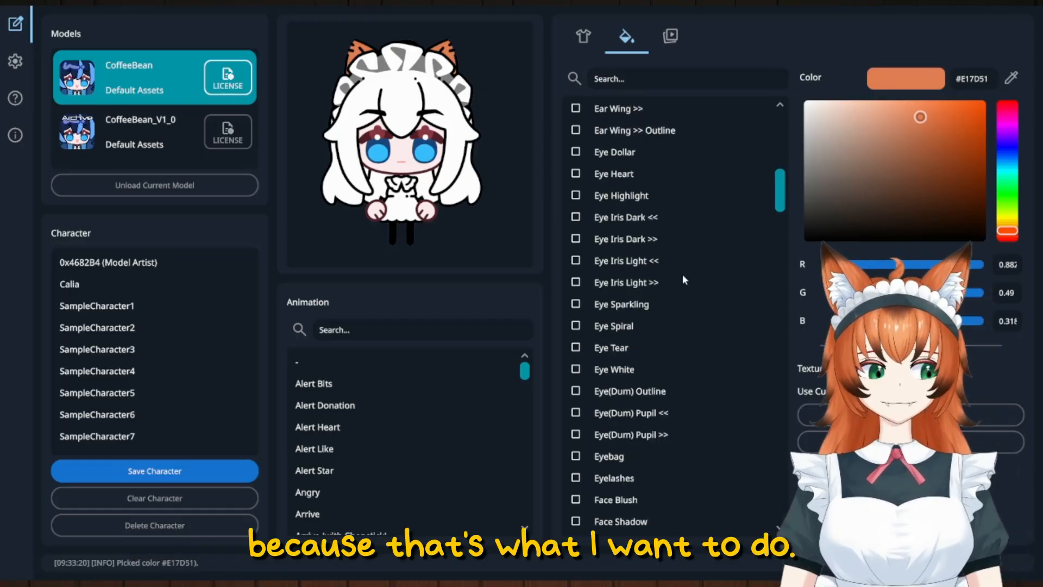
scroll(682, 278, "down", 1)
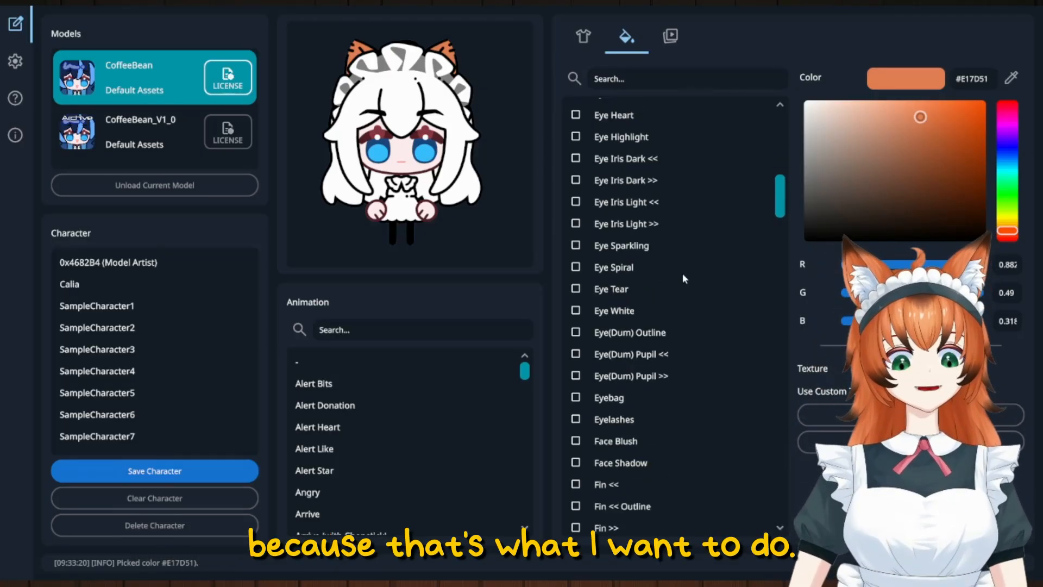
scroll(682, 278, "up", 2)
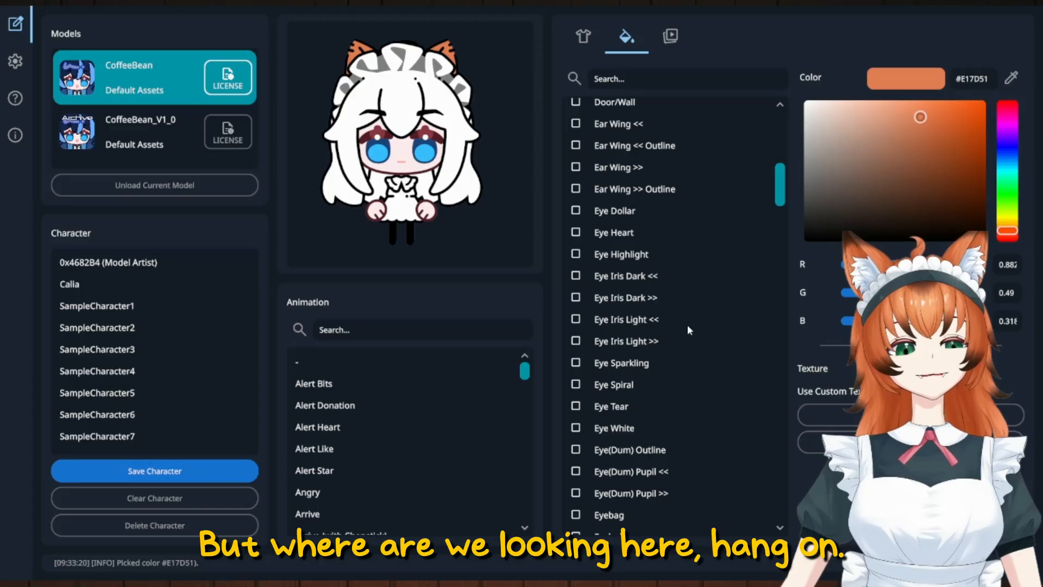
scroll(686, 324, "down", 2)
scroll(686, 328, "down", 6)
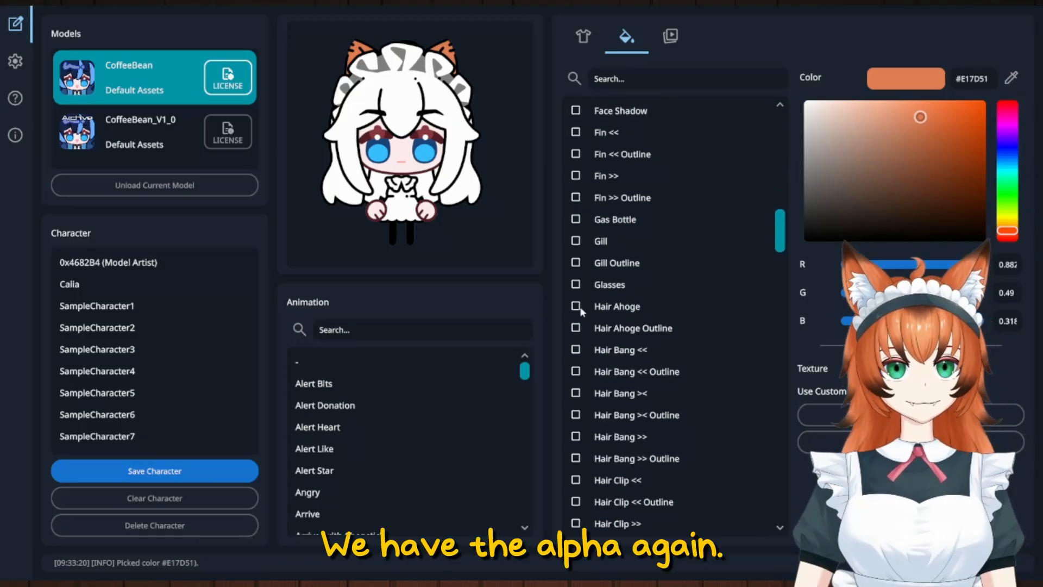
left_click(579, 307)
left_click(1011, 78)
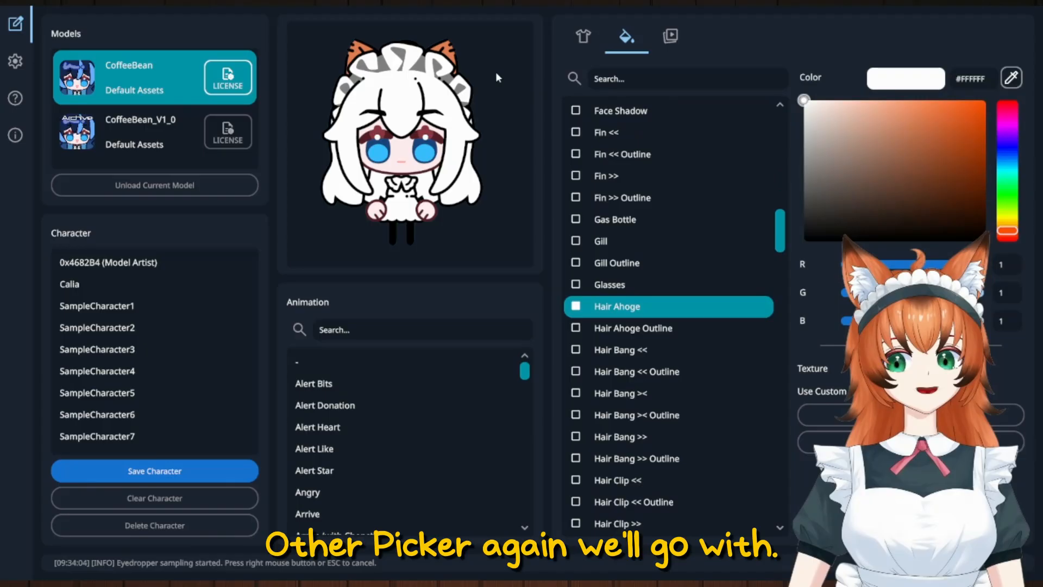
left_click(445, 52)
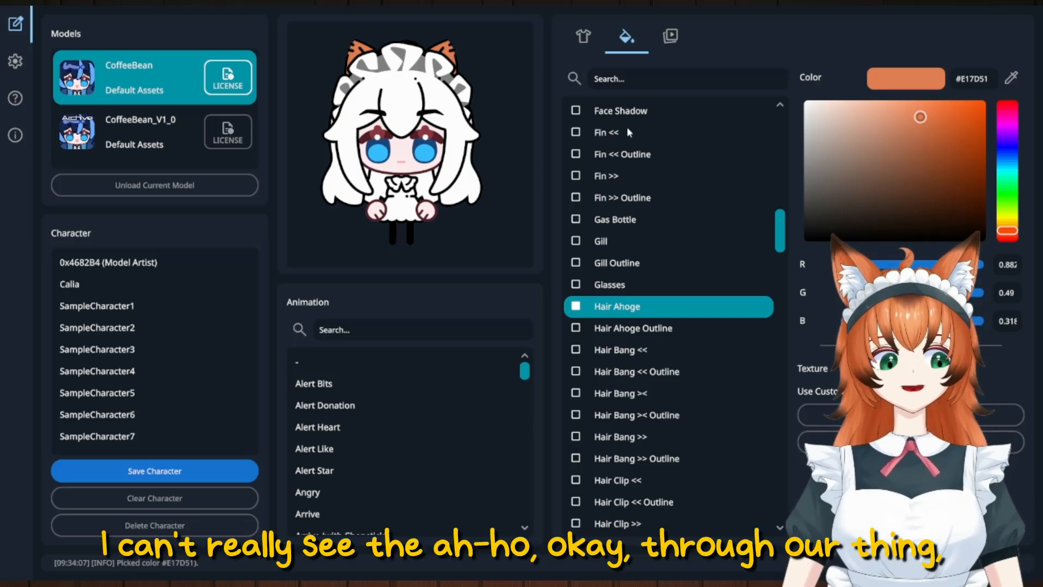
- Change the Hairband B part to style 2 so the headband sits lower on the head
left_click(583, 36)
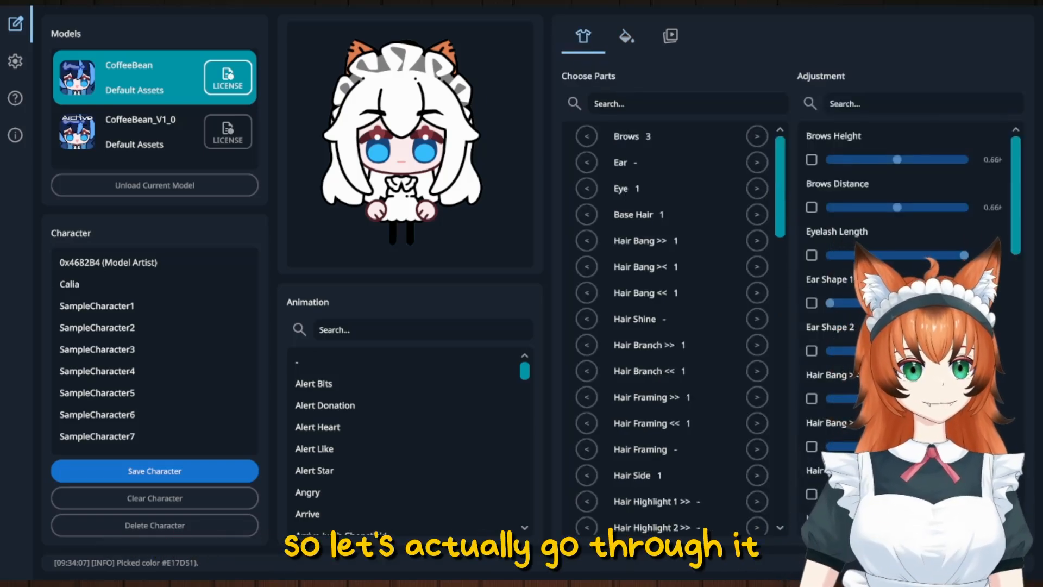
scroll(896, 326, "down", 8)
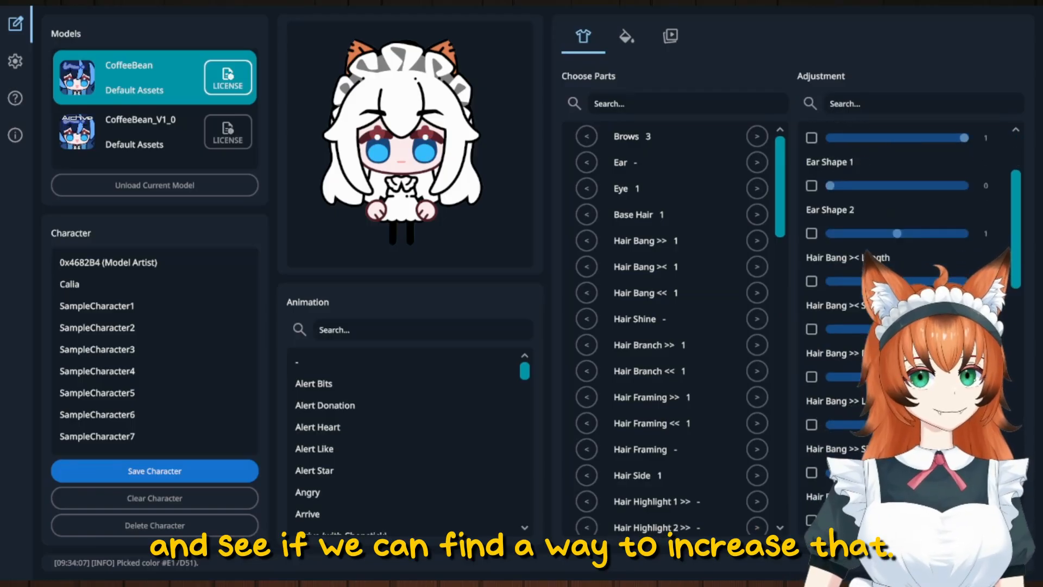
scroll(896, 326, "down", 7)
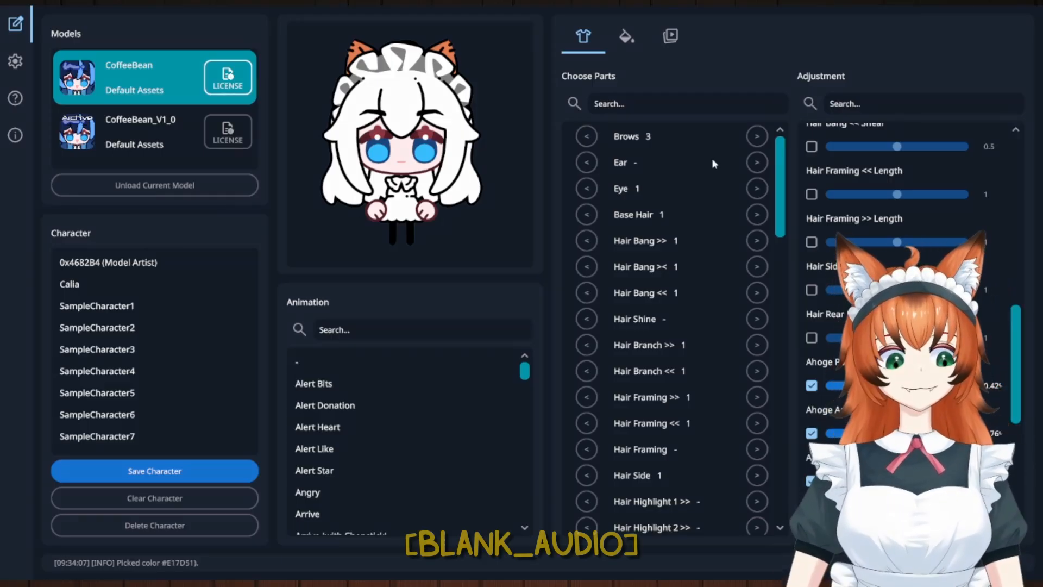
scroll(684, 375, "down", 10)
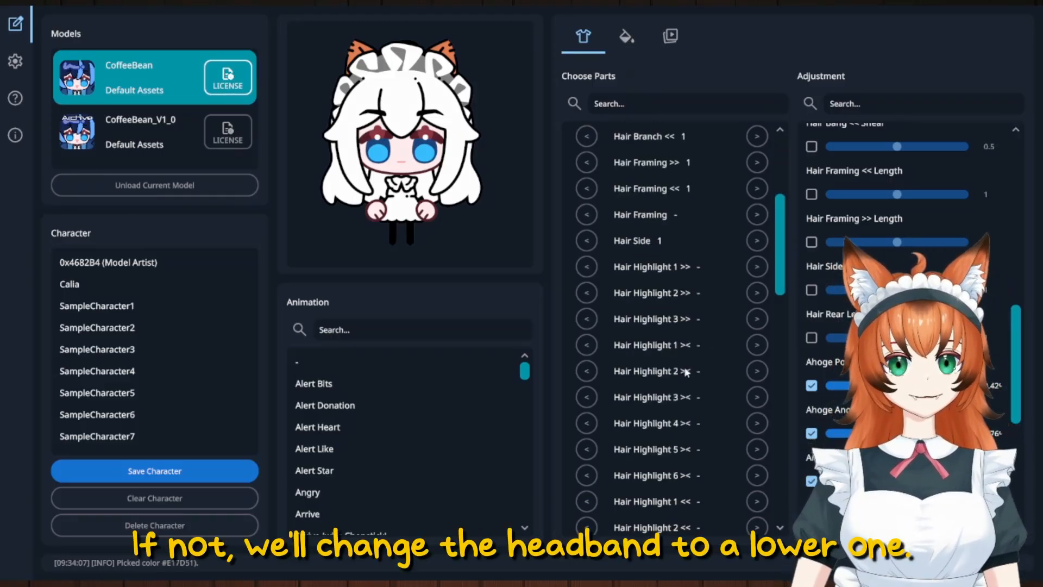
scroll(683, 367, "down", 3)
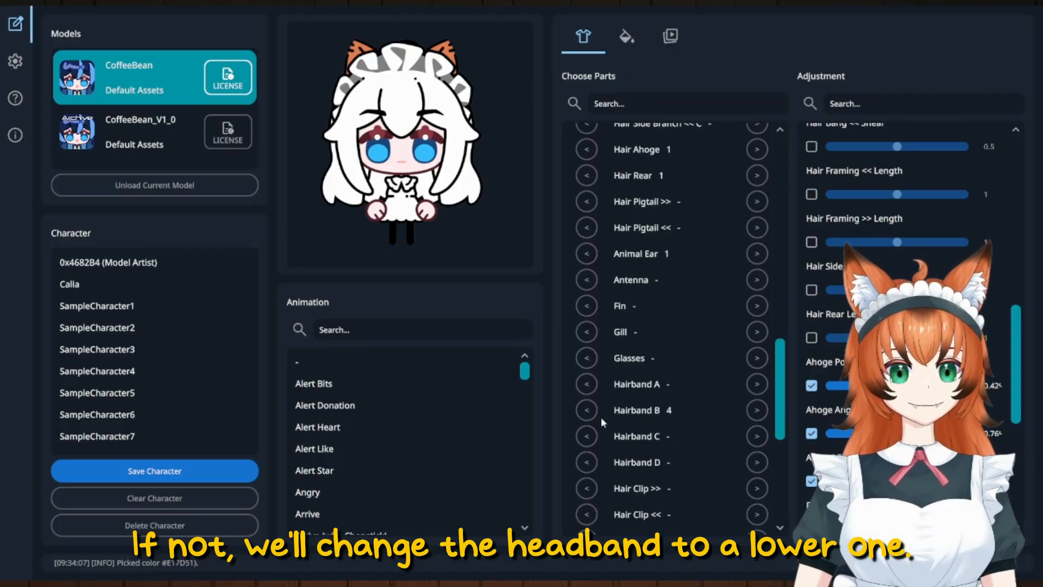
left_click(585, 410)
left_click(586, 410)
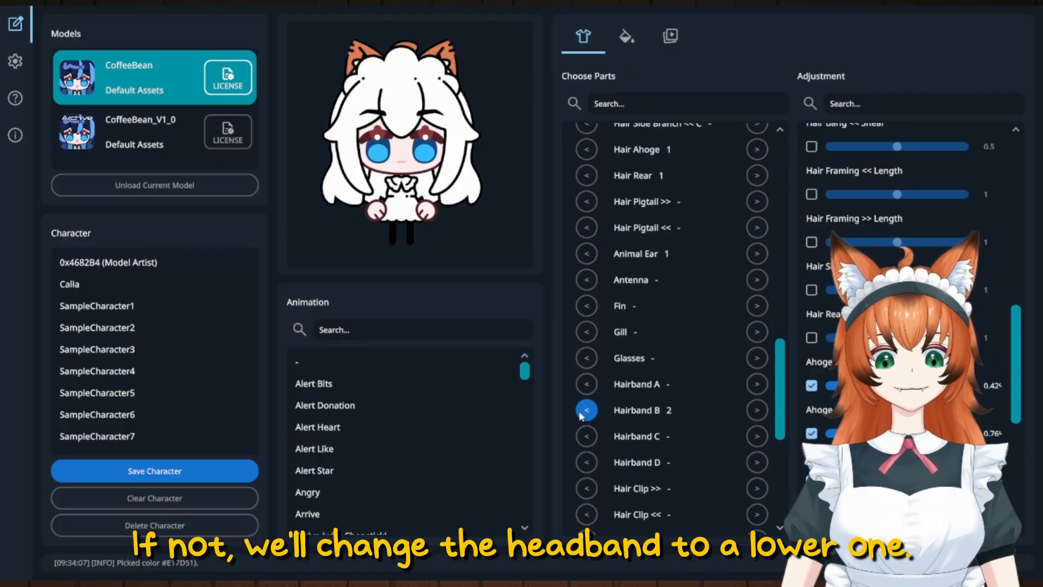
- Colour the Hair Bang <<, Hair Bang >< and Hair Bang >> parts orange #E17D51 with the eyedropper
left_click(629, 43)
scroll(657, 305, "down", 10)
left_click(624, 232)
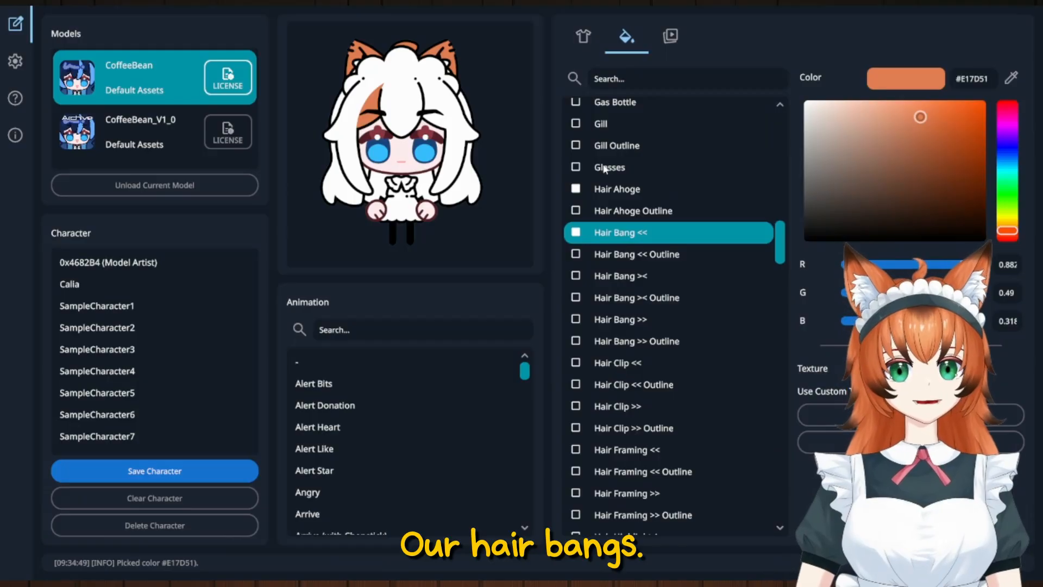
left_click(577, 277)
key("i")
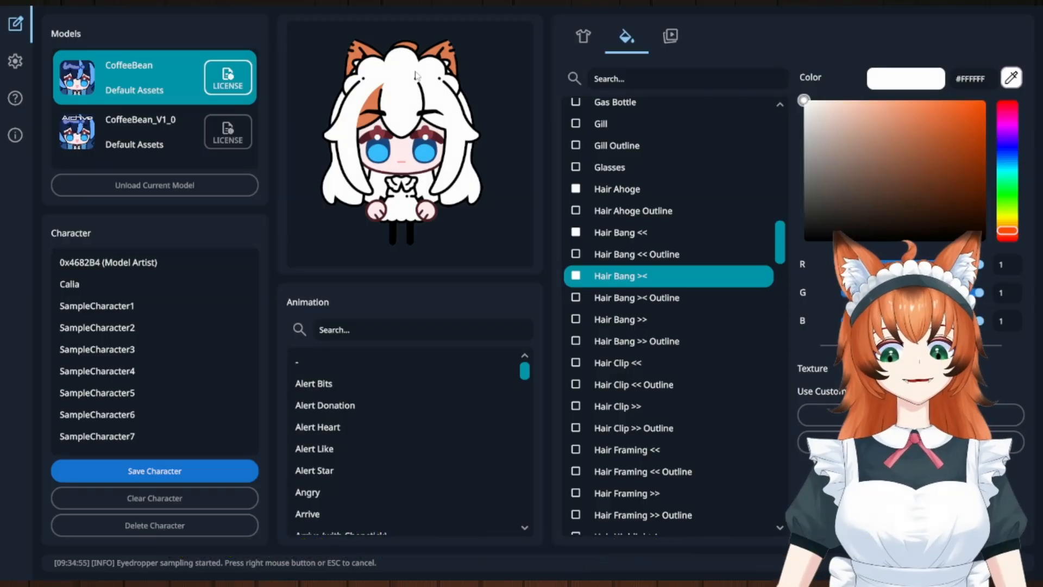
left_click(376, 104)
left_click(620, 319)
left_click(1010, 77)
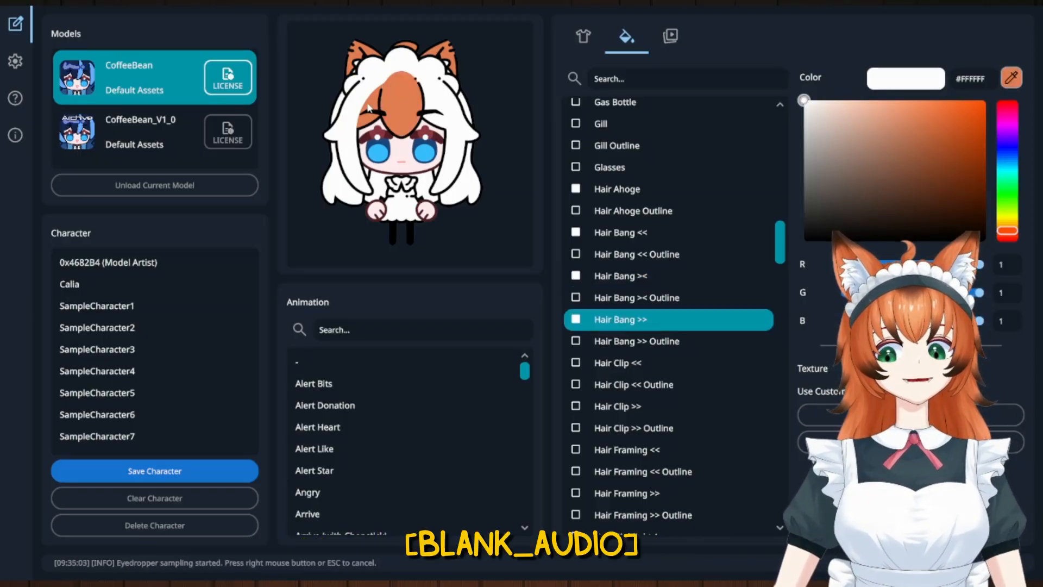
left_click(374, 108)
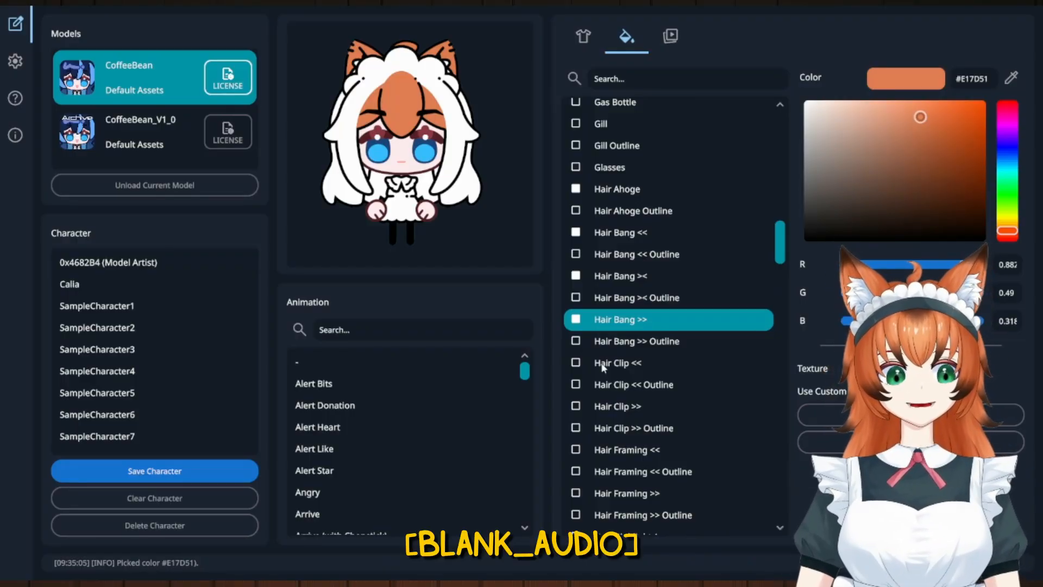
- Colour the Hair Framing << and Hair Framing >> parts orange #E17D51 by sampling the coloured bangs
scroll(612, 350, "down", 3)
scroll(627, 331, "down", 2)
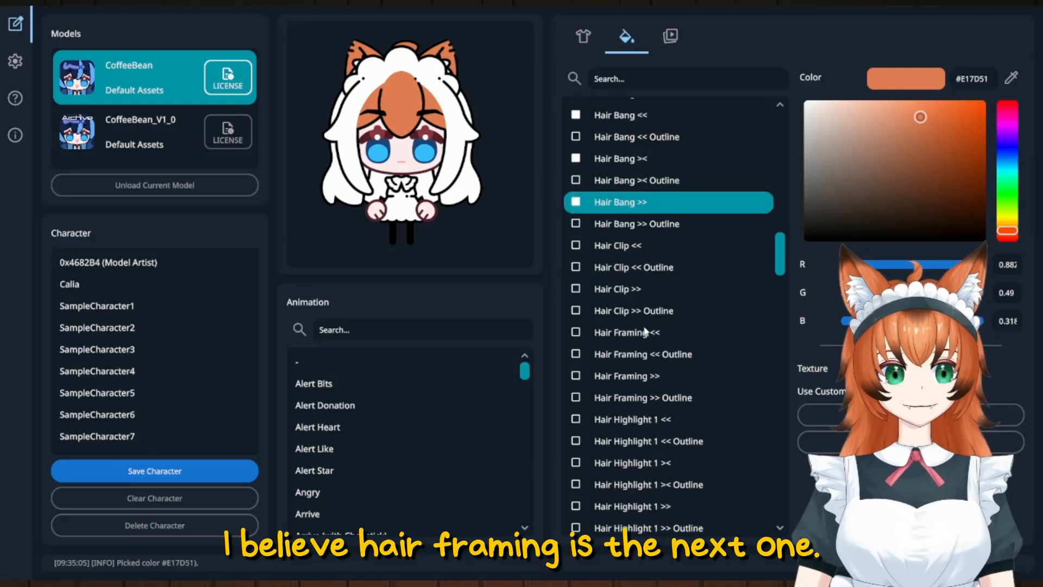
left_click(577, 333)
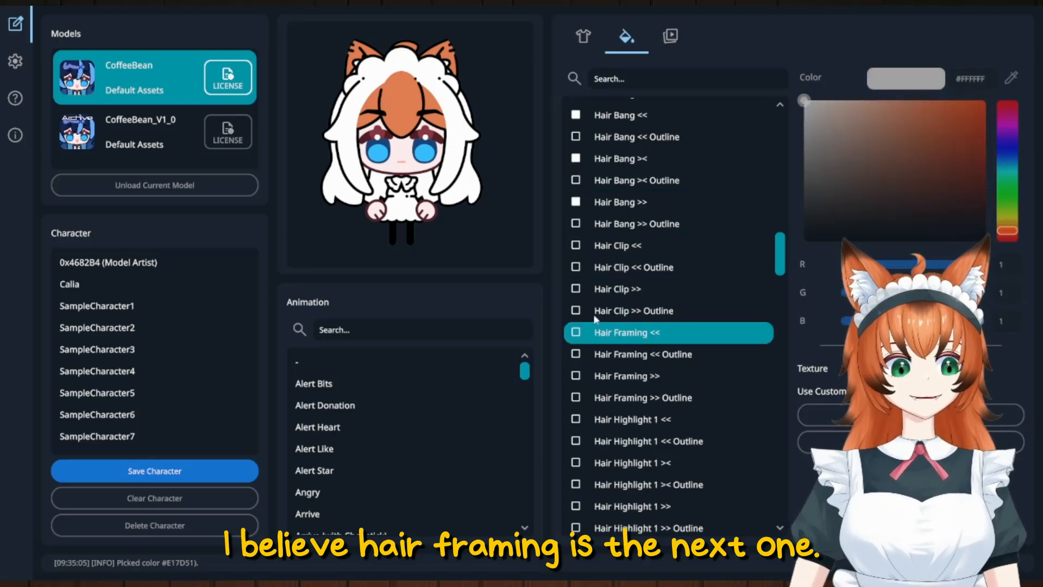
left_click(1011, 78)
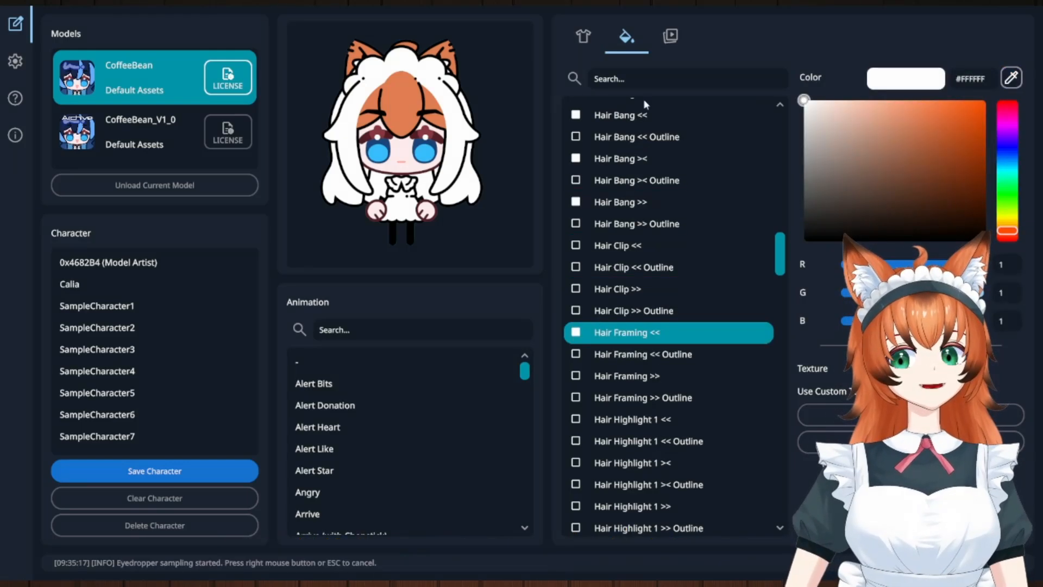
left_click(429, 103)
left_click(609, 380)
left_click(1011, 78)
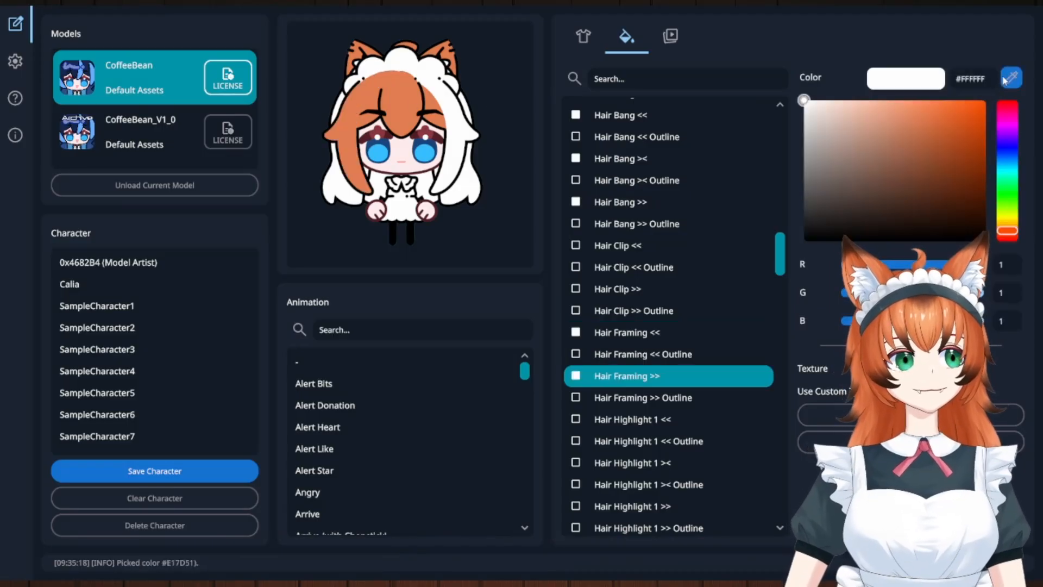
left_click(429, 103)
- Colour the Hair Rear and Hair Side parts orange #E17D51 to match the rest of the hair
scroll(706, 287, "down", 3)
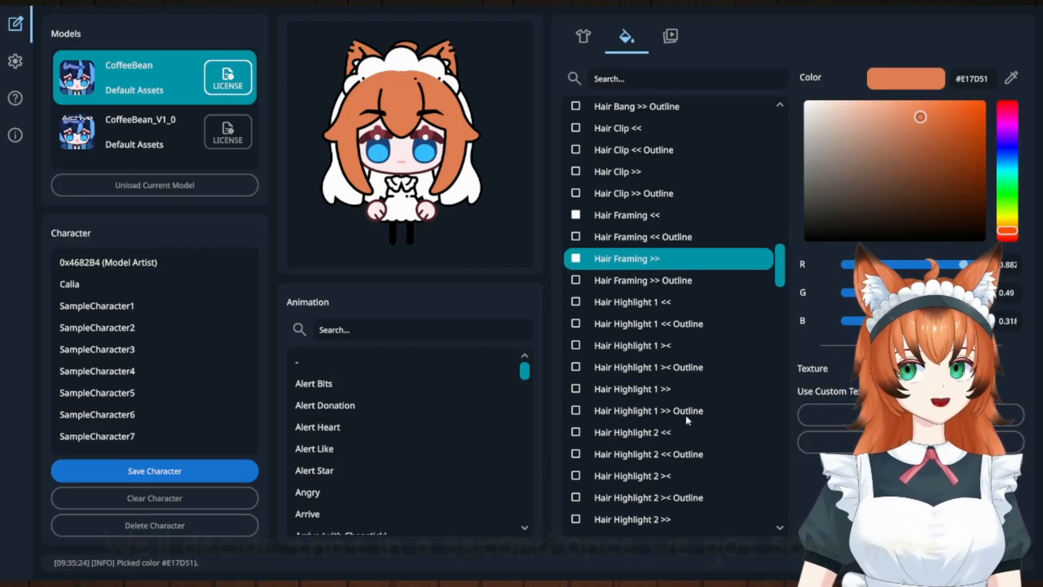
scroll(710, 417, "down", 2)
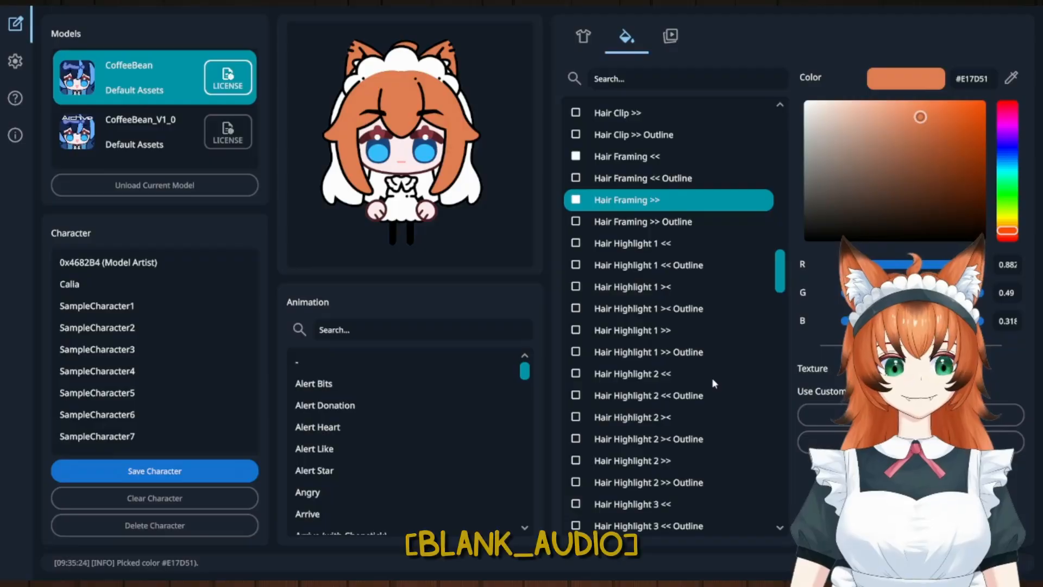
scroll(722, 459, "down", 10)
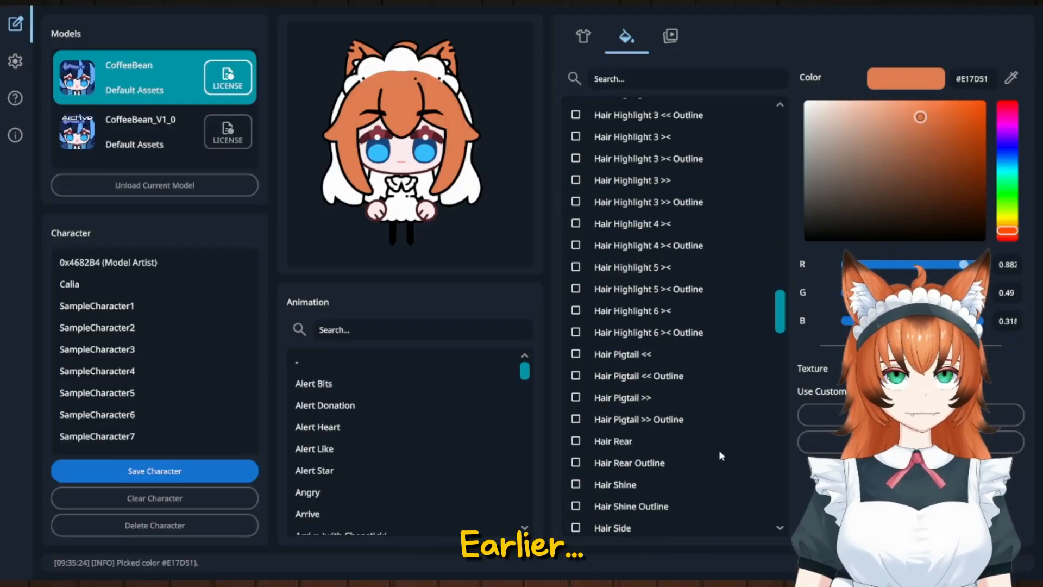
left_click(576, 441)
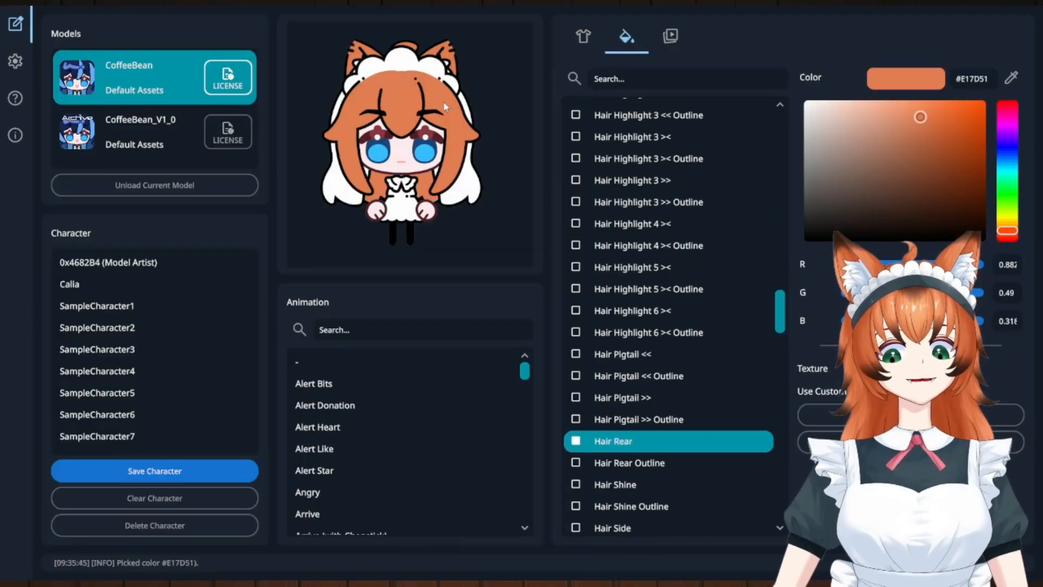
scroll(708, 466, "down", 3)
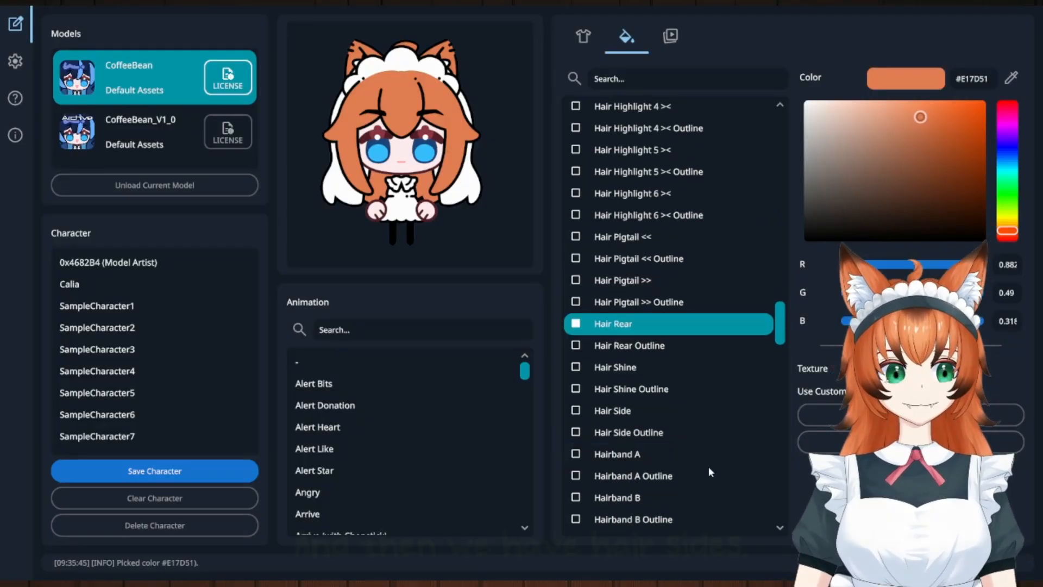
left_click(582, 411)
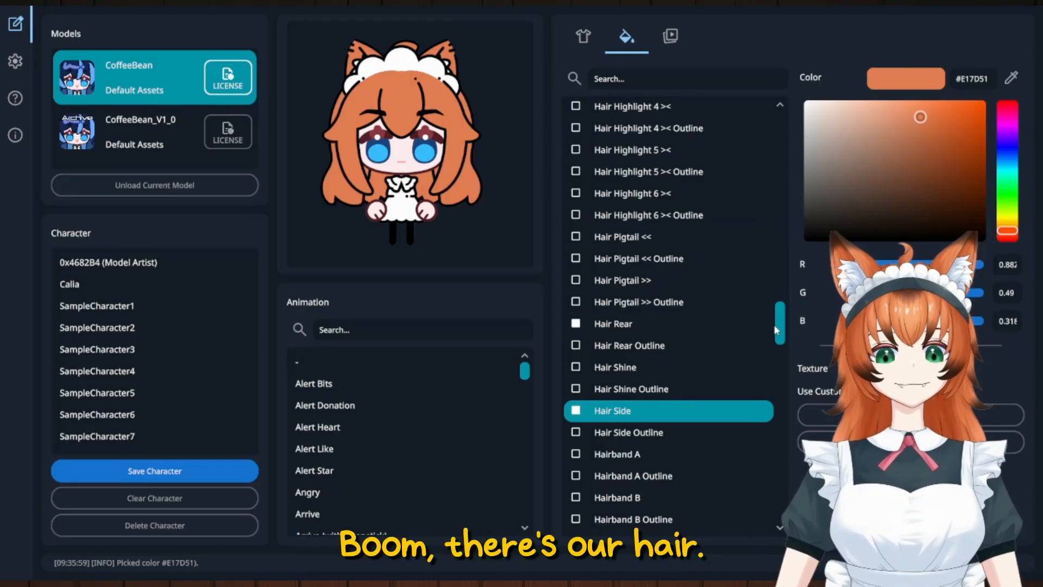
scroll(776, 328, "up", 20)
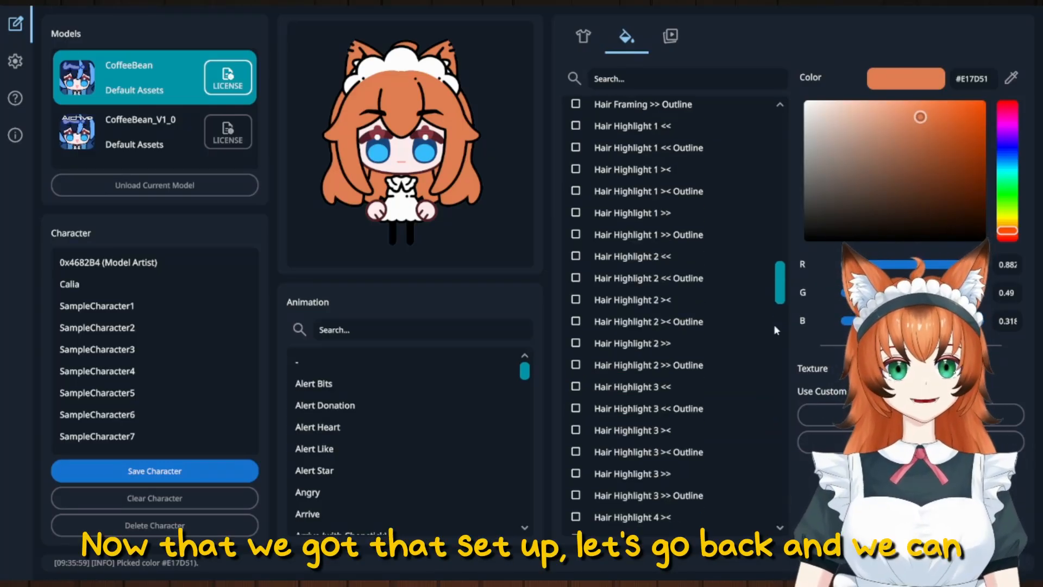
scroll(776, 329, "up", 5)
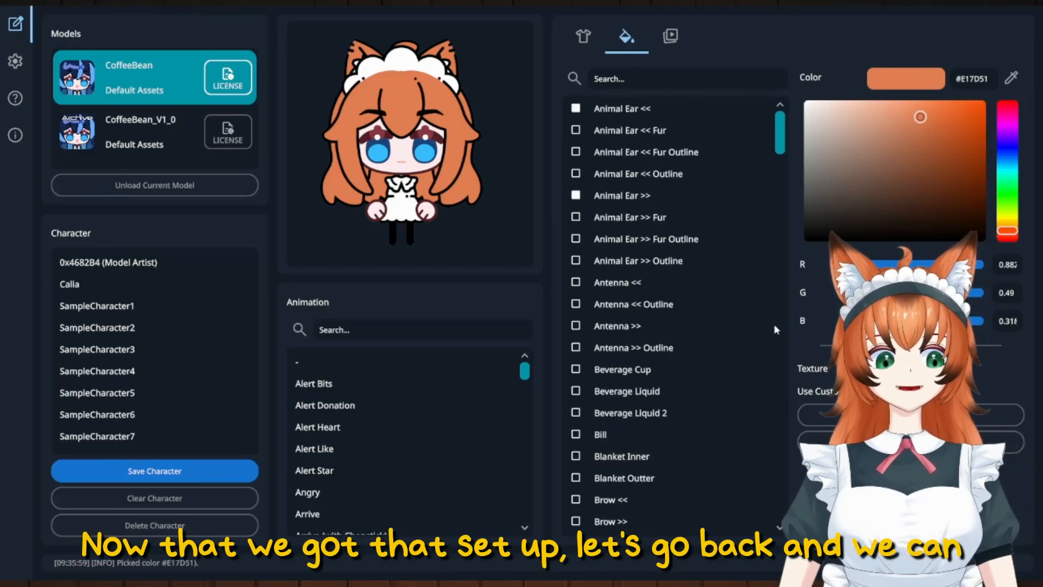
- Give the character white diamond hair highlights by changing the Hair Shine part to style 5
left_click(582, 35)
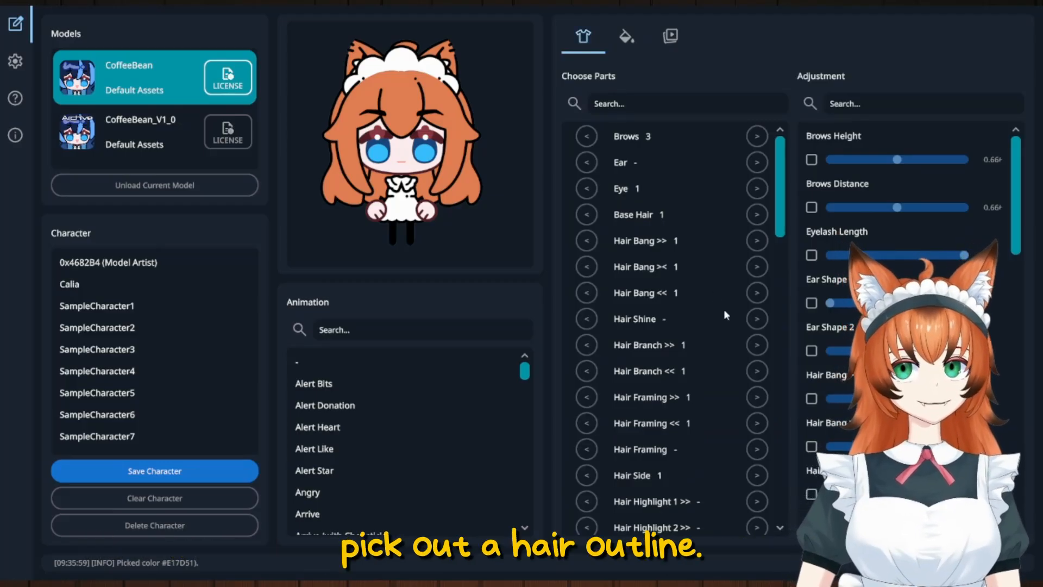
left_click(755, 321)
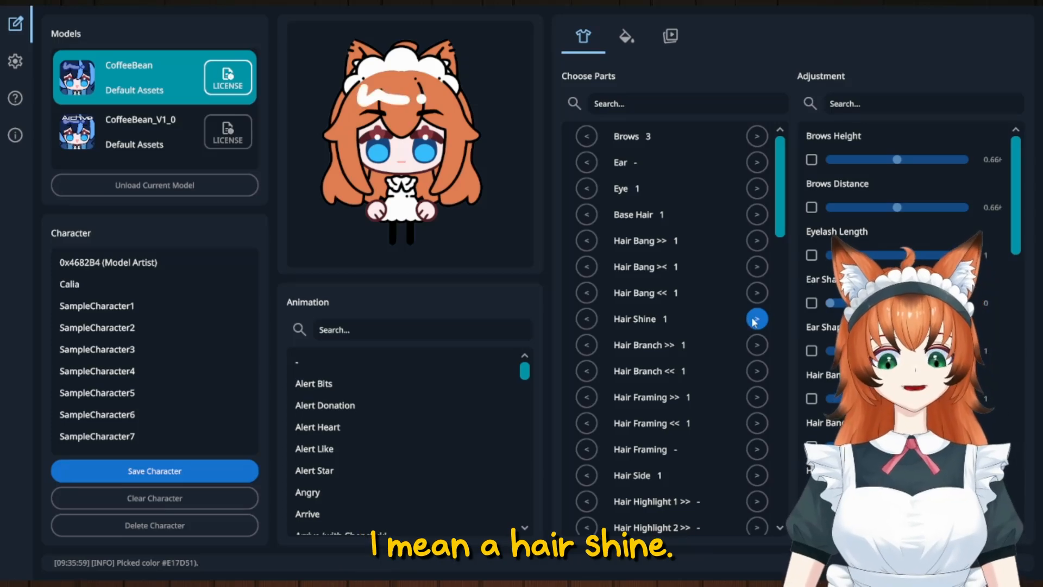
left_click(756, 319)
left_click(756, 319)
left_click(756, 320)
left_click(756, 320)
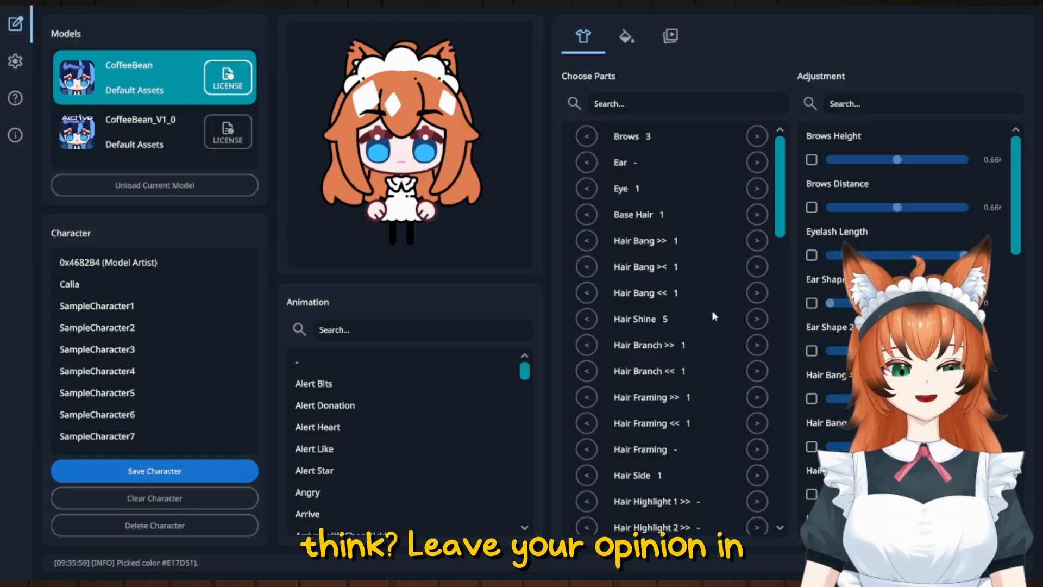
- Try colouring the Hairband C part near-black #060605
left_click(626, 37)
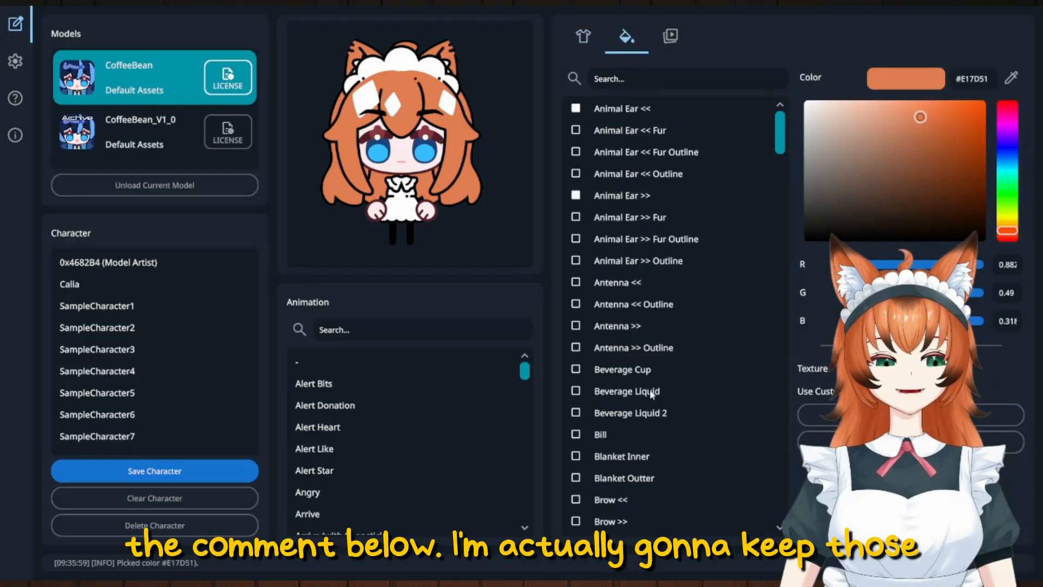
scroll(672, 432, "down", 15)
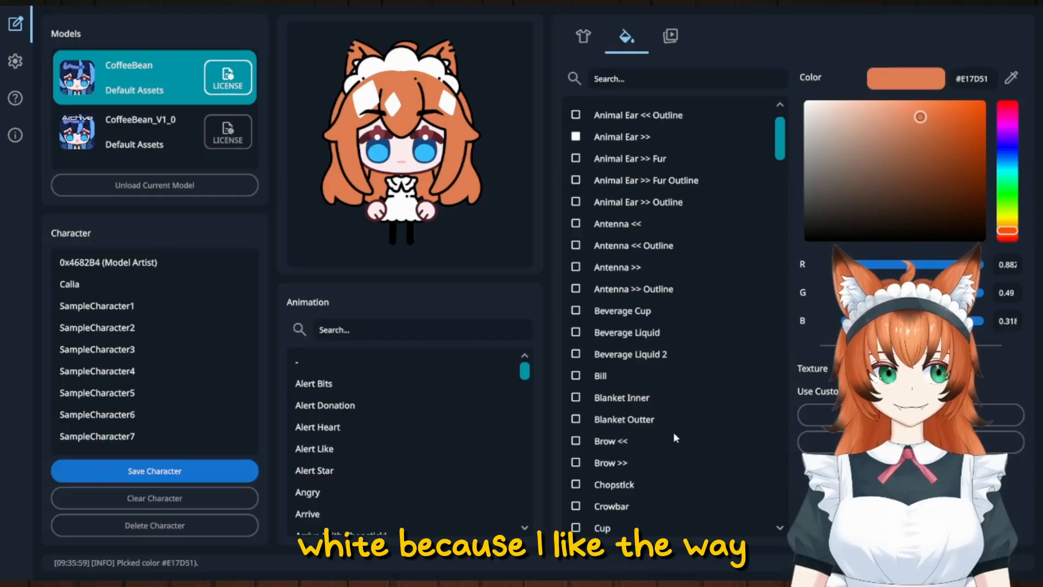
scroll(686, 402, "down", 15)
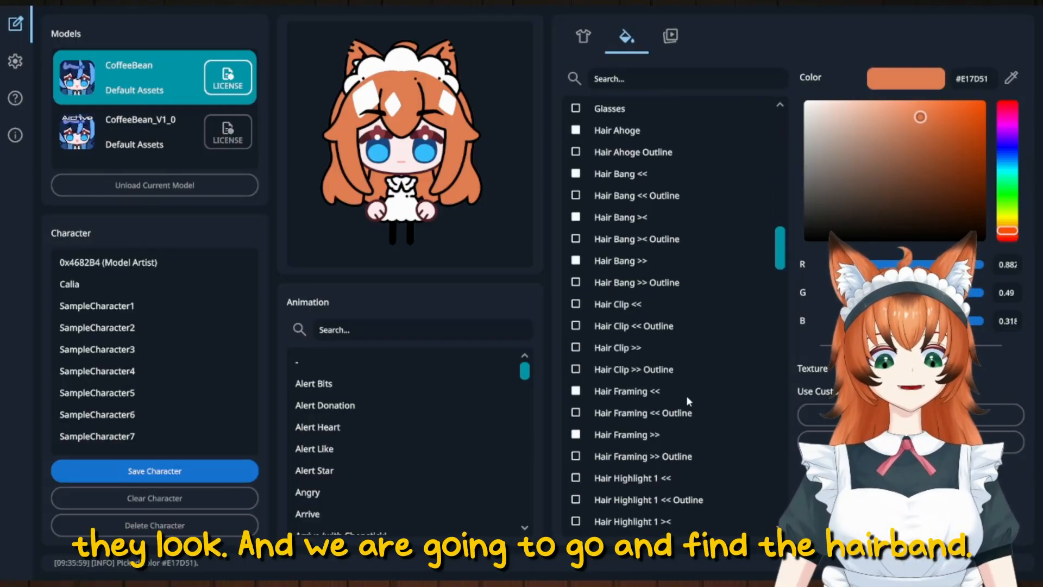
scroll(687, 400, "down", 4)
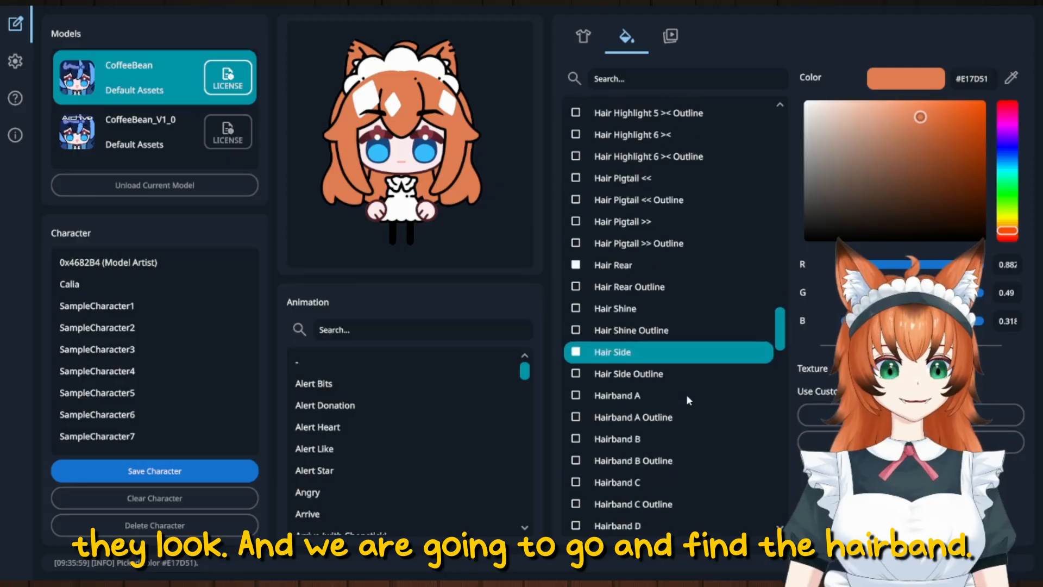
left_click(579, 424)
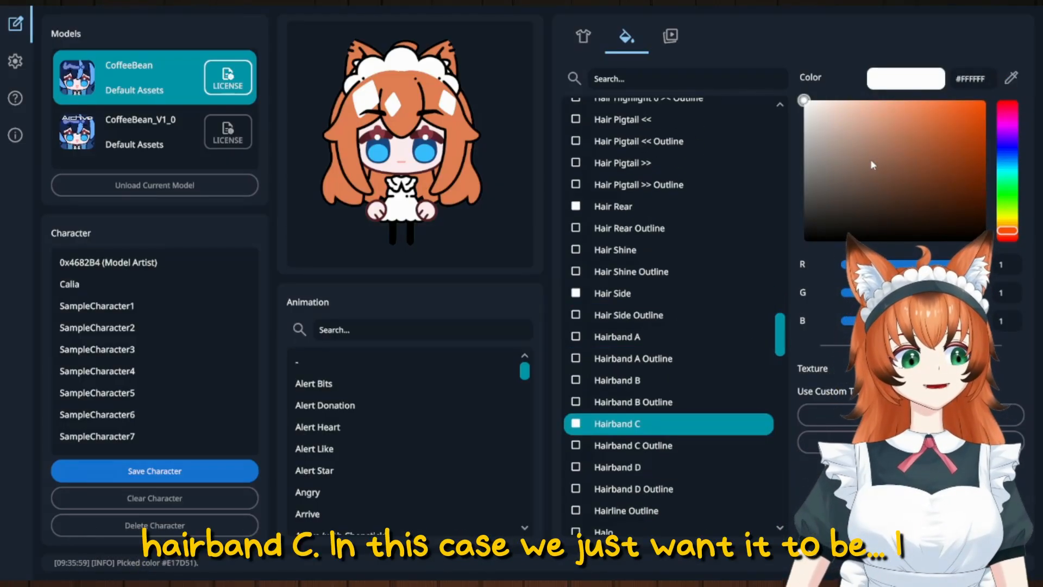
left_click_drag(806, 105, 821, 241)
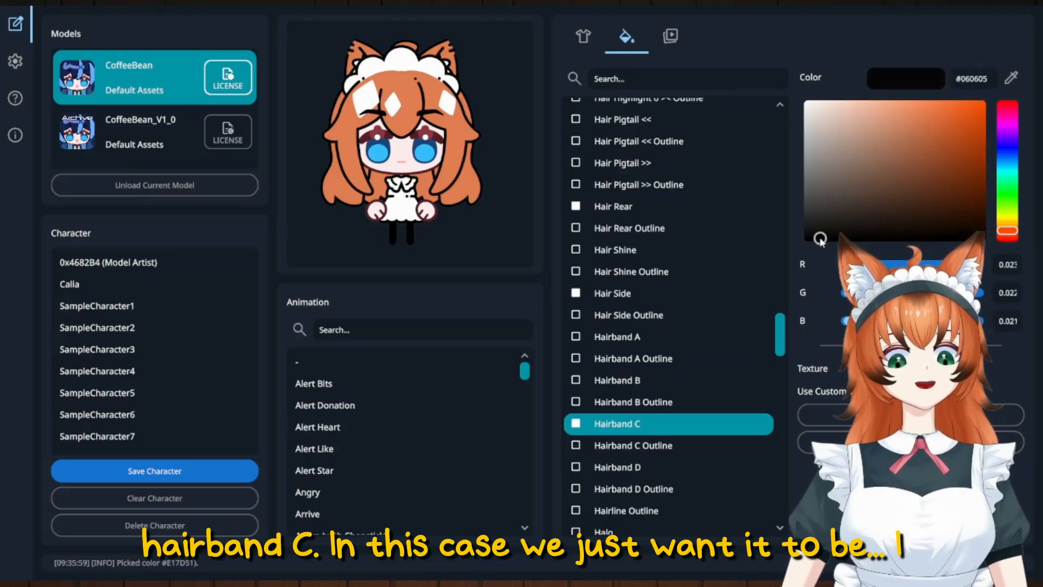
- Enable a custom colour for the Hairband B part and make it near-black #171413
left_click(579, 382)
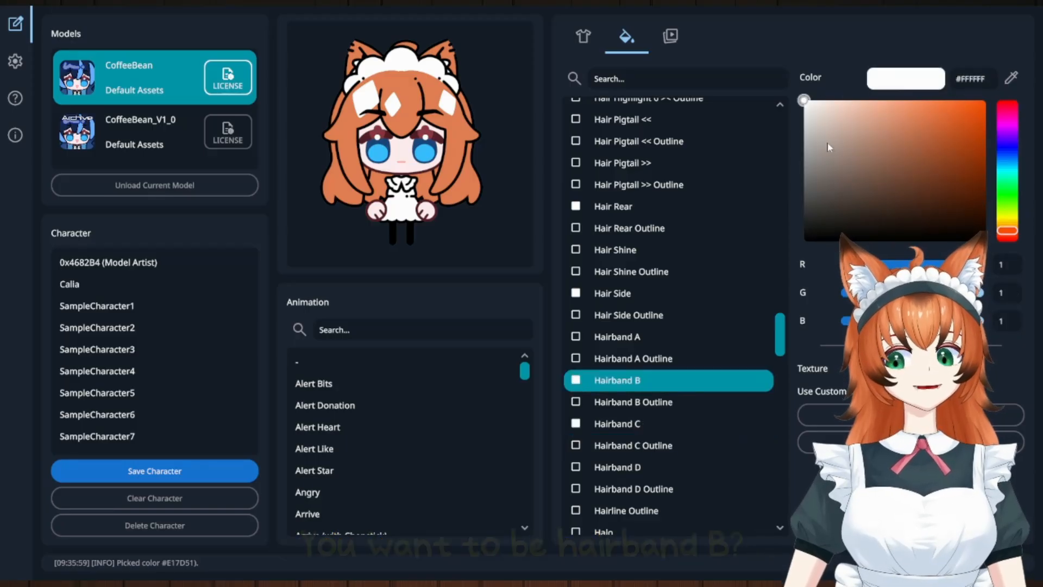
left_click_drag(864, 228, 869, 237)
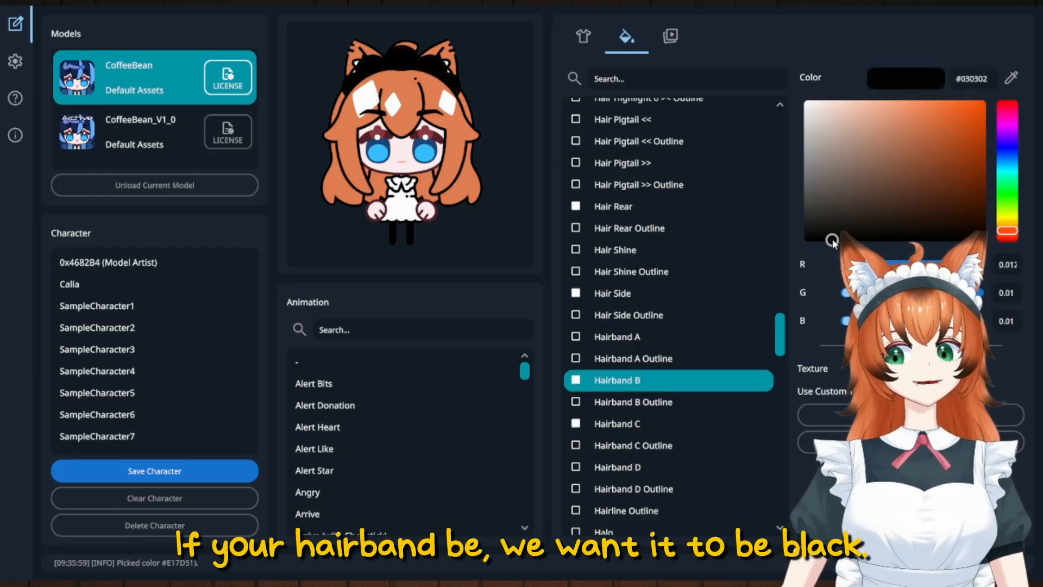
left_click_drag(829, 238, 831, 229)
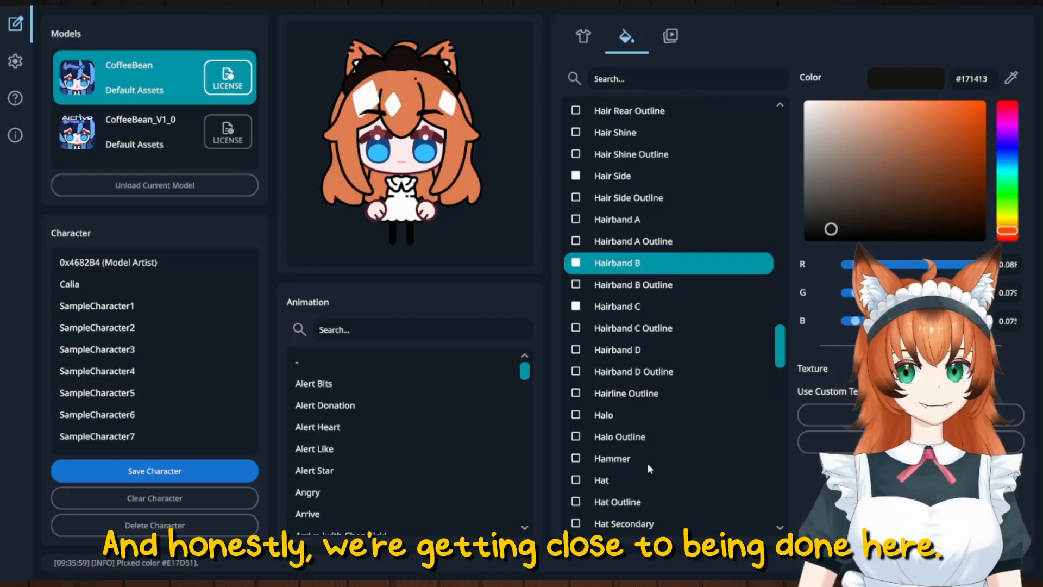
- Colour the Outfit Collar part dark grey-brown #4F4845
scroll(647, 459, "down", 2)
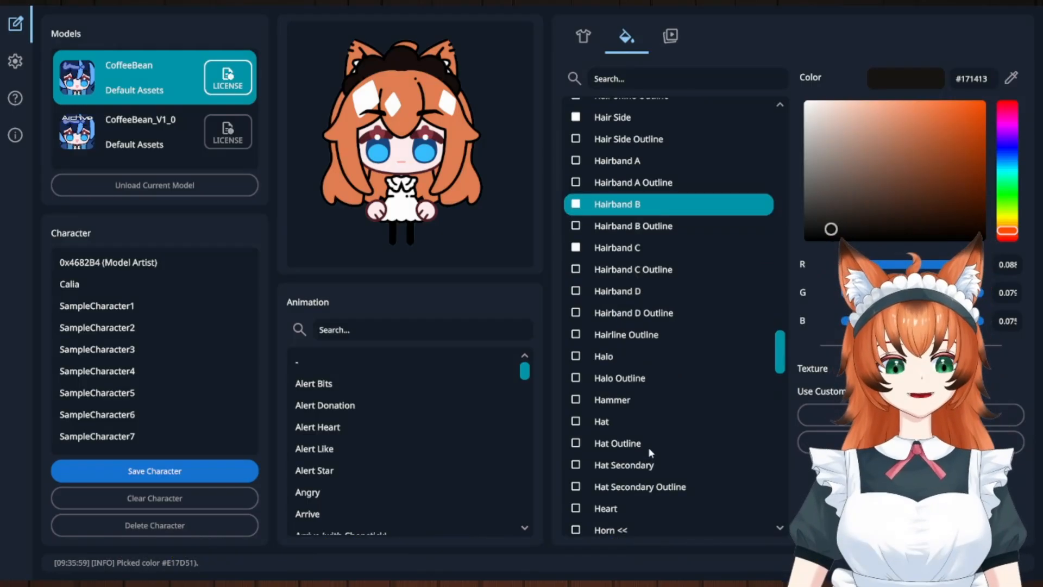
scroll(656, 403, "down", 12)
scroll(656, 403, "down", 8)
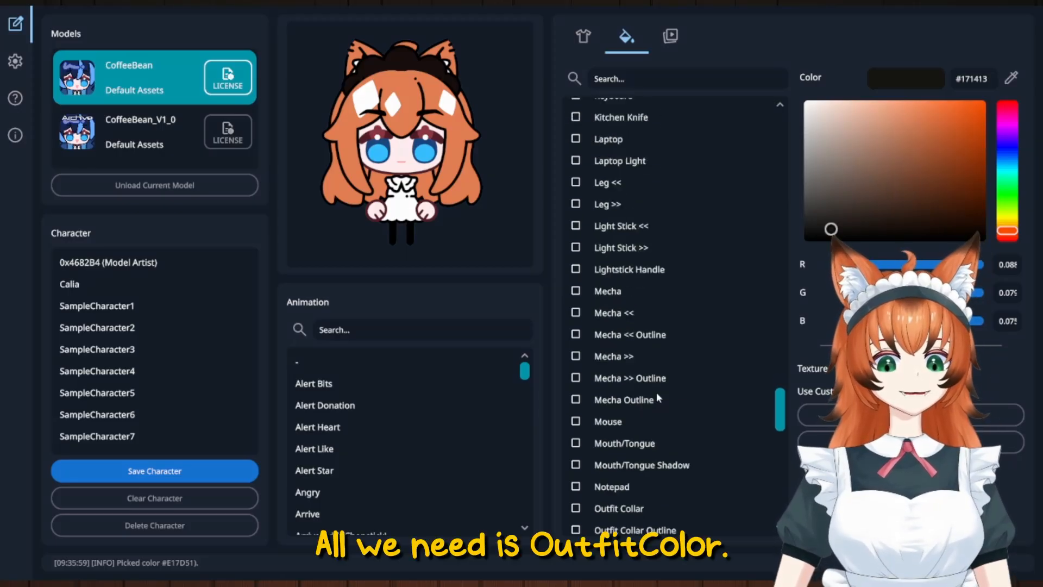
scroll(655, 383, "down", 2)
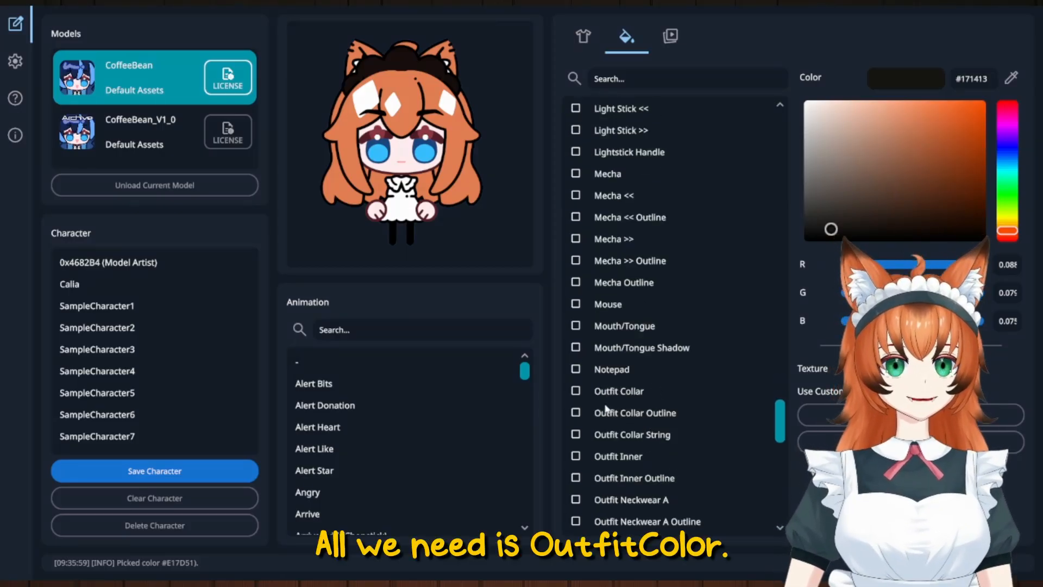
left_click(582, 390)
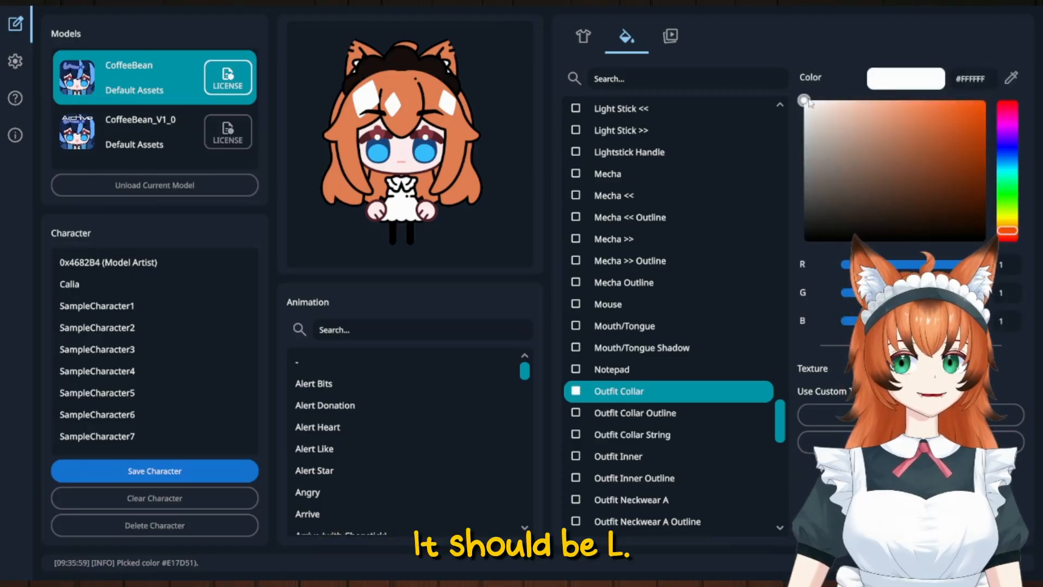
left_click_drag(833, 143, 830, 200)
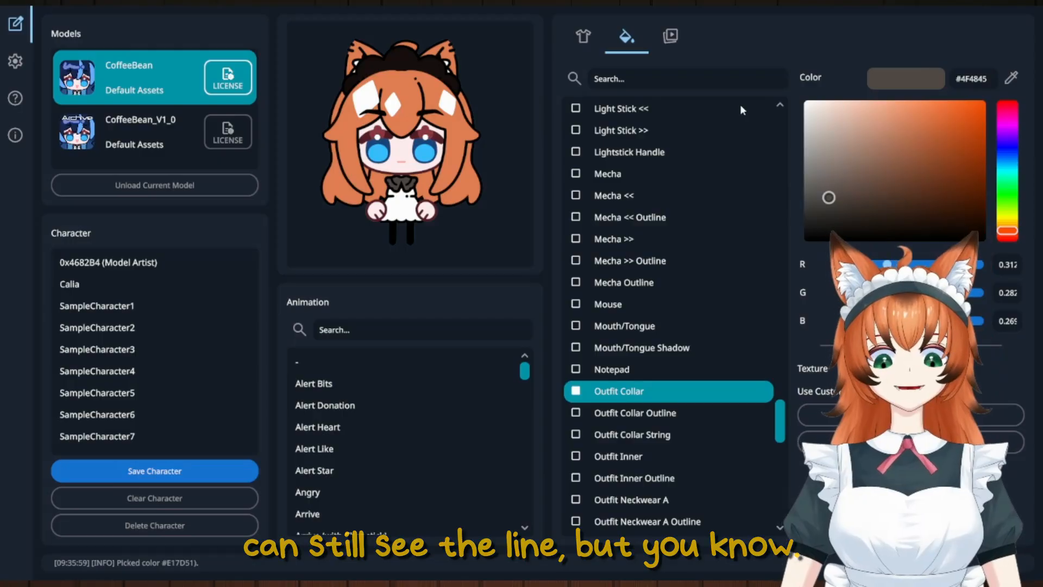
- Remove the custom colour from Hairband C and lighten Hairband B to dark grey #443F3D
scroll(613, 212, "up", 12)
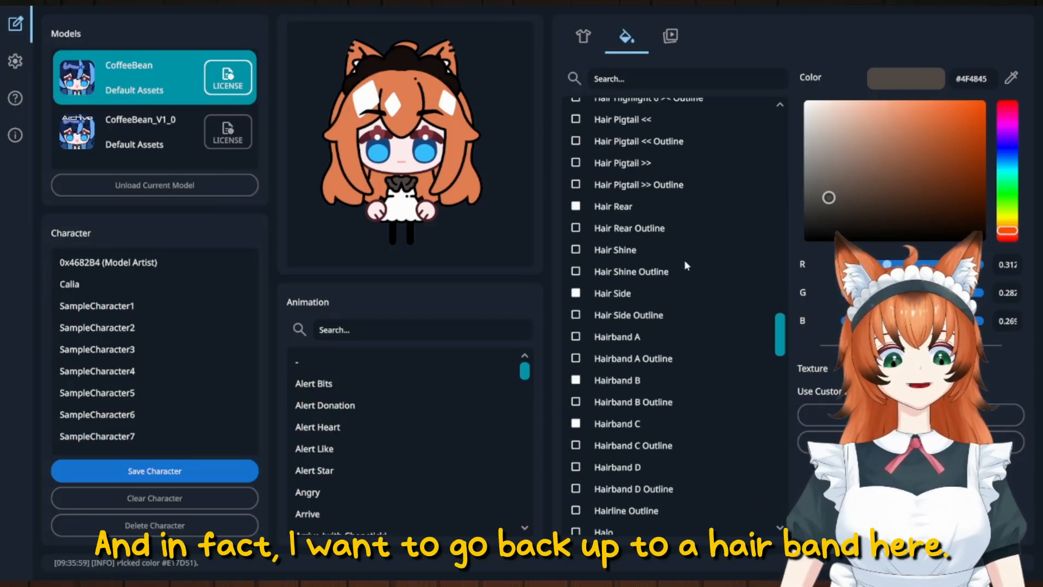
left_click(621, 385)
left_click(576, 423)
left_click(625, 380)
left_click_drag(827, 235, 822, 206)
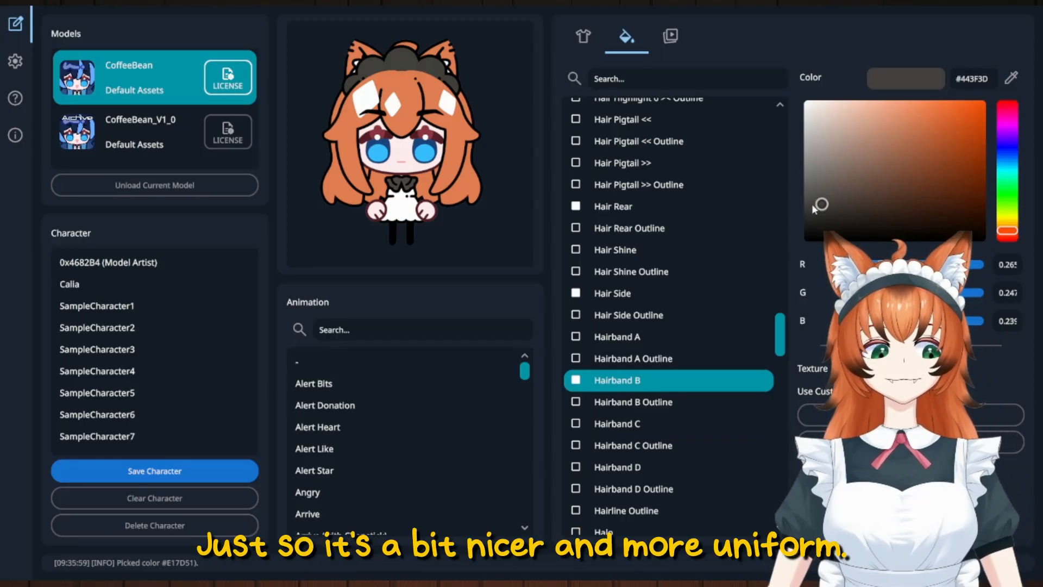
- Colour the Outfit Inner part a warm off-white #FEF3EE
scroll(656, 278, "down", 15)
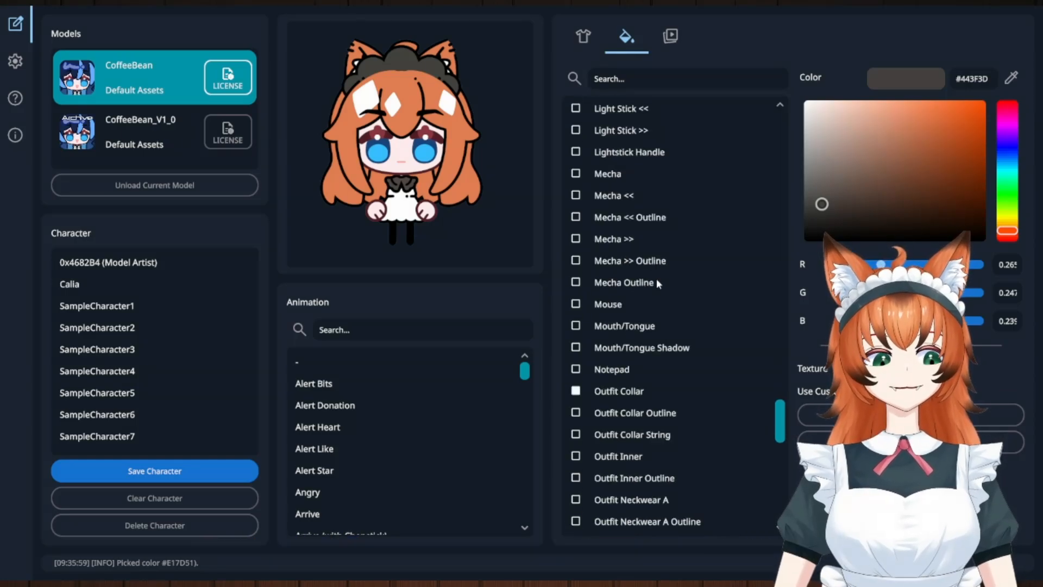
left_click(623, 457)
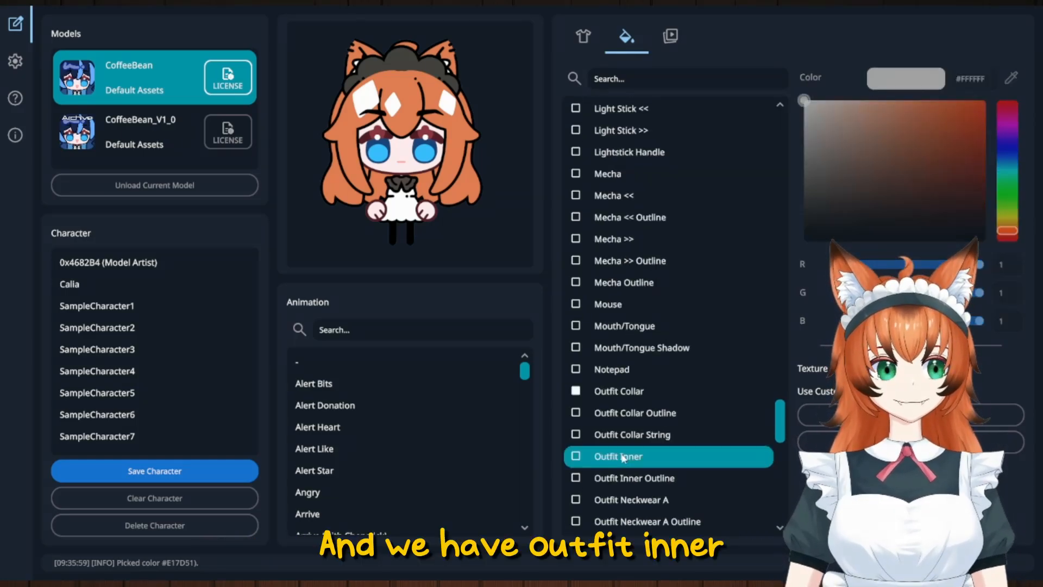
left_click(576, 457)
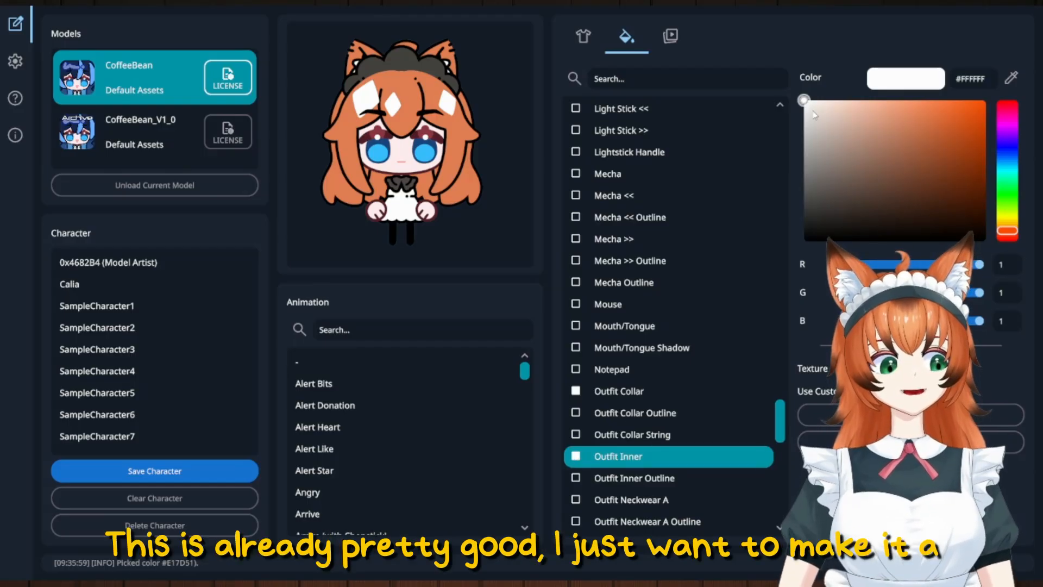
left_click_drag(809, 122, 815, 100)
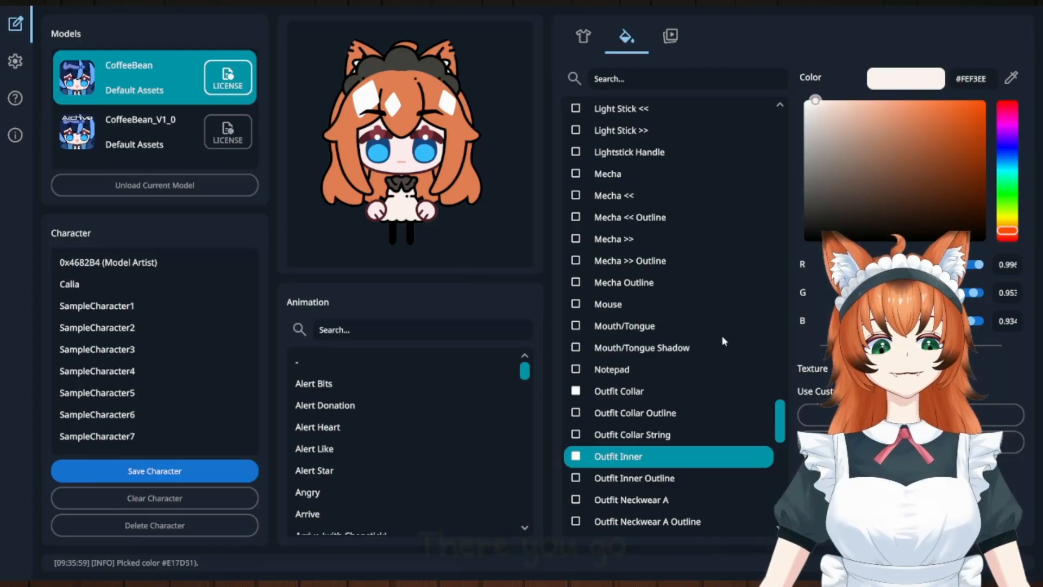
- Preview the Alert Bits animation on the character, then return to the no-animation pose
scroll(686, 359, "down", 3)
scroll(690, 350, "down", 6)
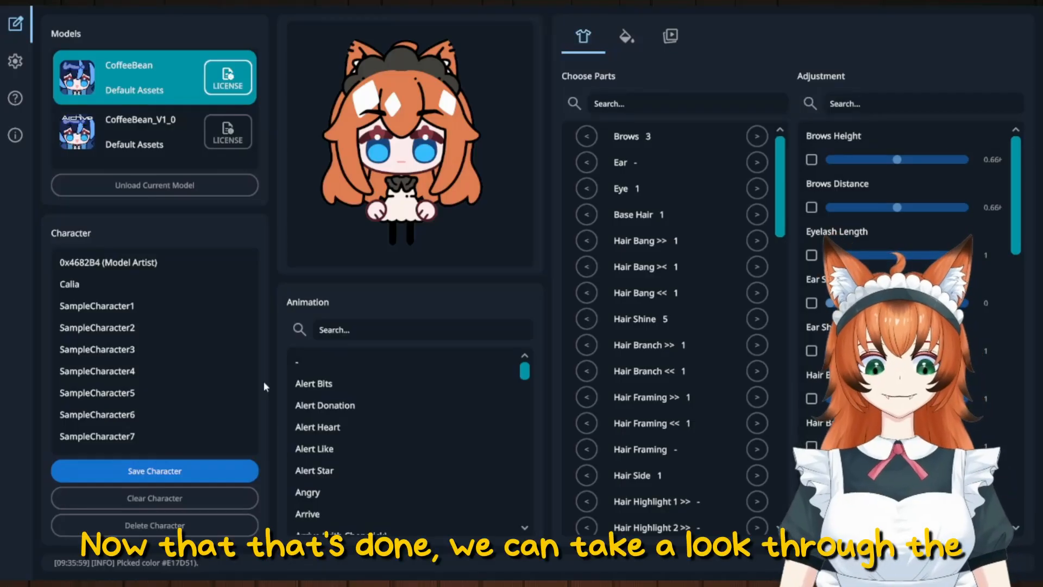
left_click(342, 386)
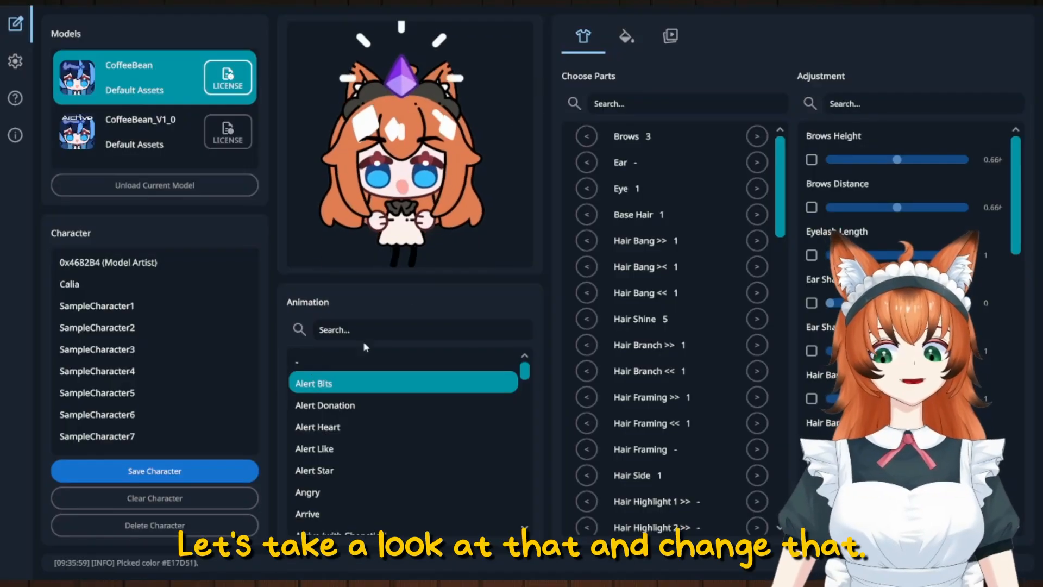
left_click(347, 354)
- Colour Eye Iris Dark << dark green #0D612D and match Eye Iris Dark >> by sampling that green (#0D622A)
left_click(626, 36)
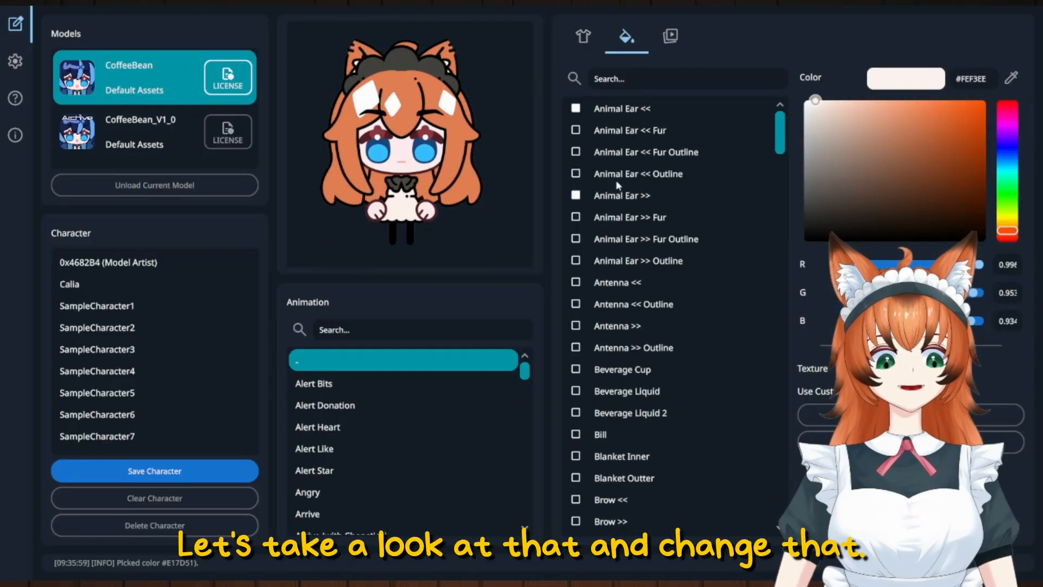
scroll(614, 152, "down", 2)
scroll(597, 395, "down", 5)
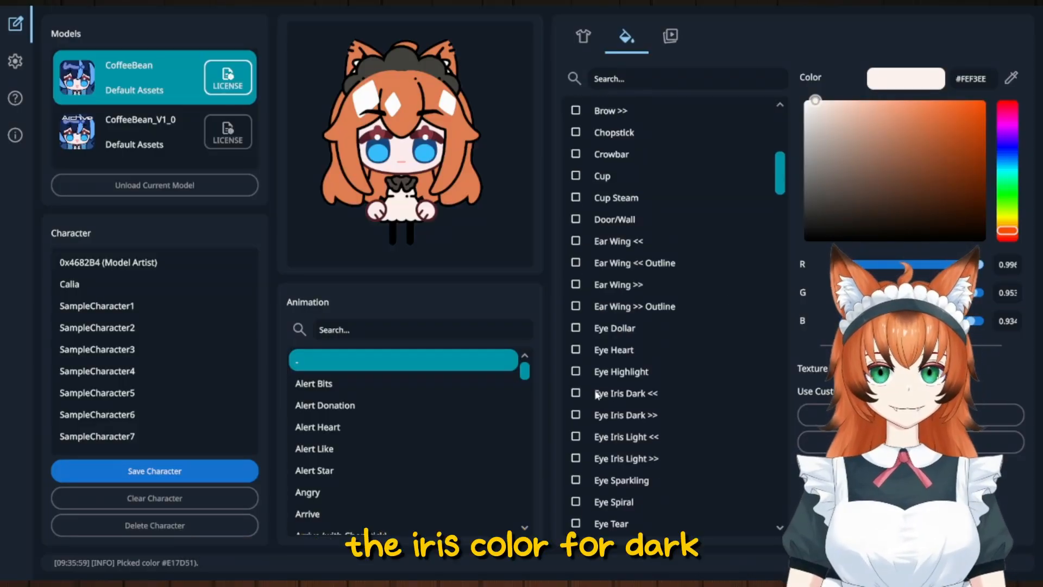
left_click(598, 395)
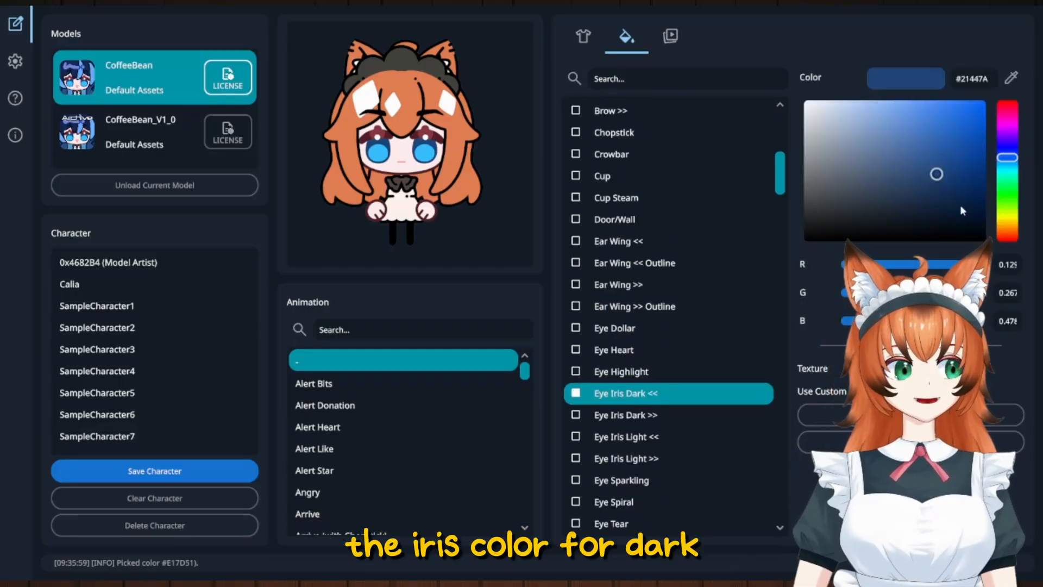
left_click_drag(1008, 158, 1008, 184)
left_click_drag(943, 181, 962, 190)
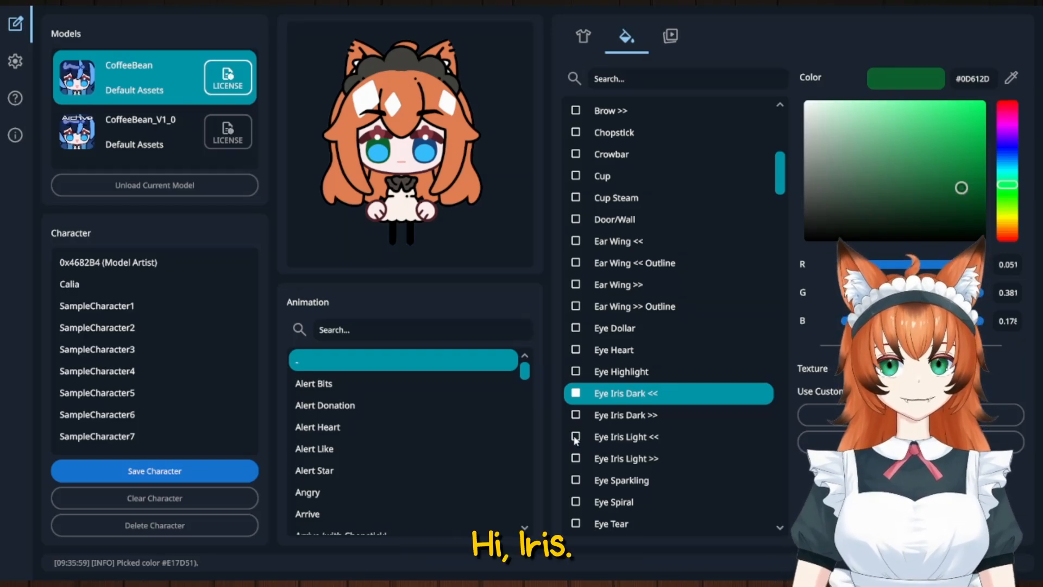
left_click(575, 414)
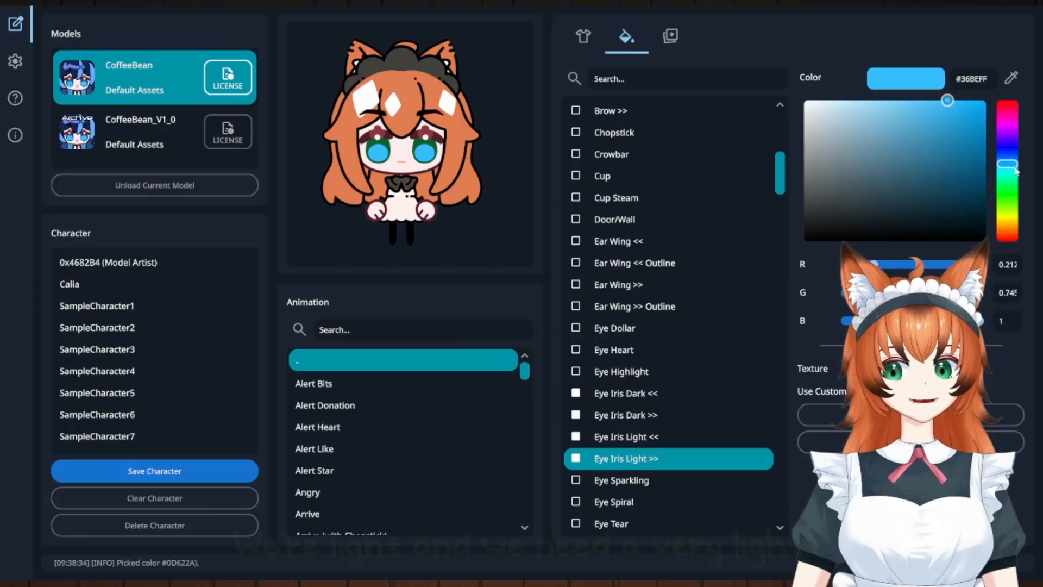
- Colour Eye Iris Light >> bright green #5FD64D and match Eye Iris Light << by sampling it (#5ED44B)
left_click_drag(1014, 170, 1008, 196)
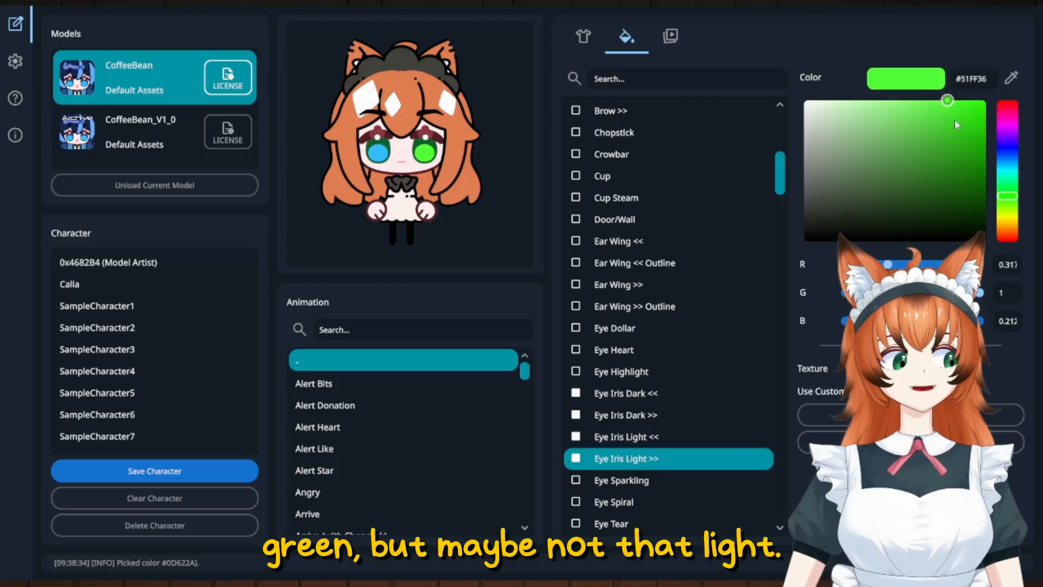
left_click_drag(950, 107, 920, 124)
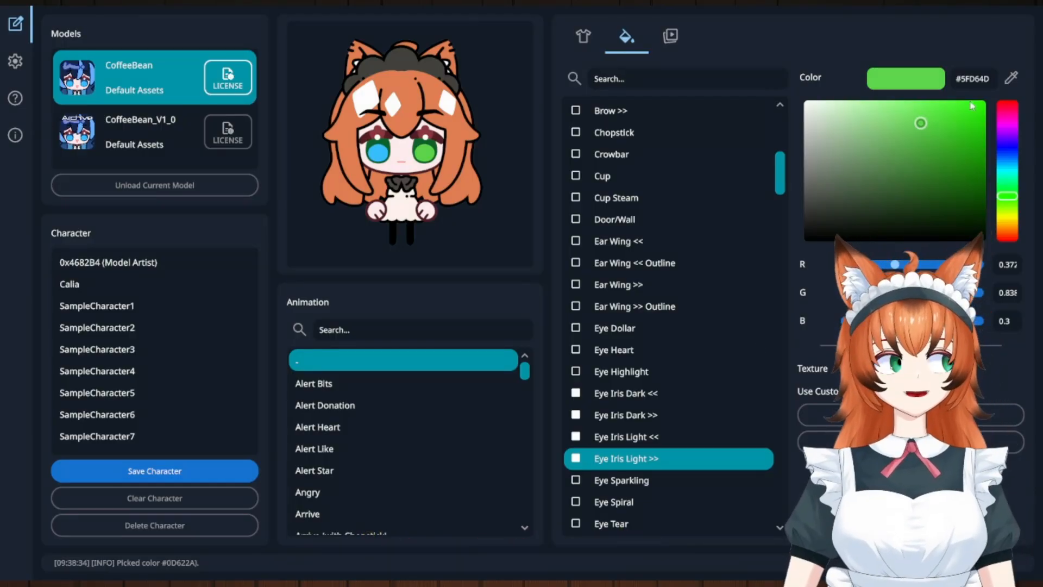
left_click(665, 437)
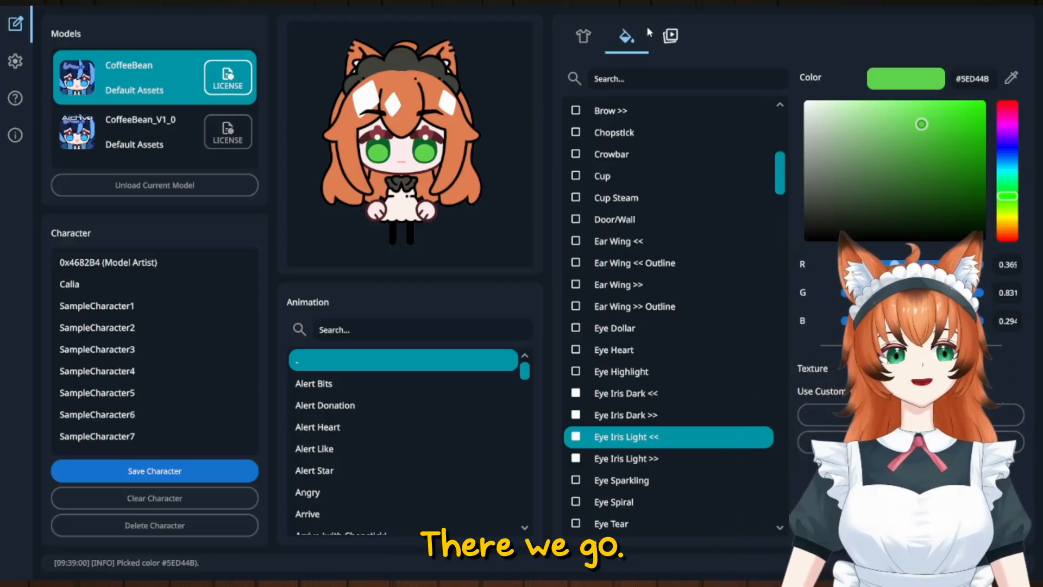
- Preview the recoloured character in the alert animations from Alert Bits through Alert Donation to Alert Heart
left_click(583, 36)
left_click(314, 383)
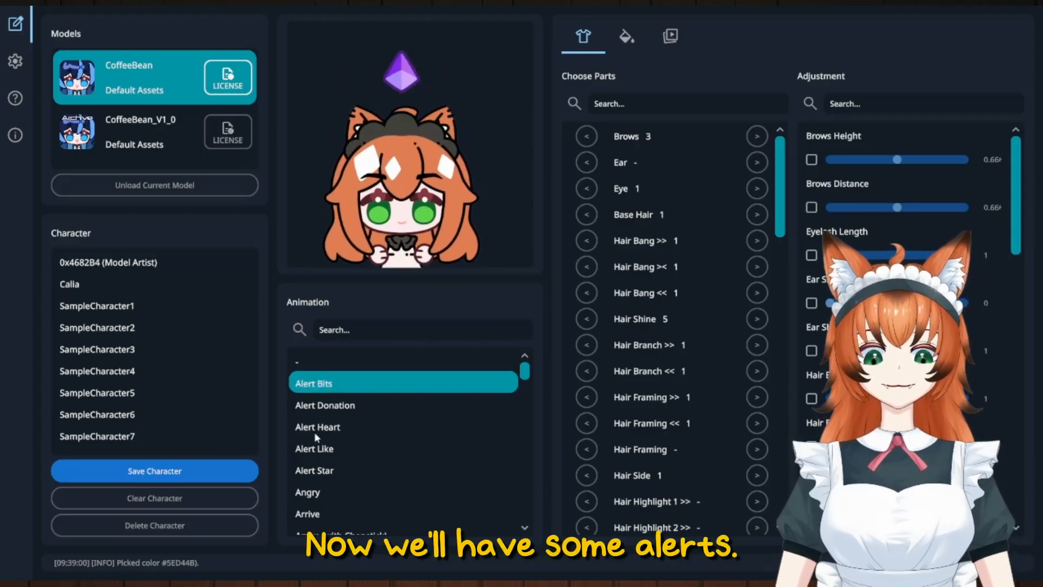
key("Down")
key("Down")
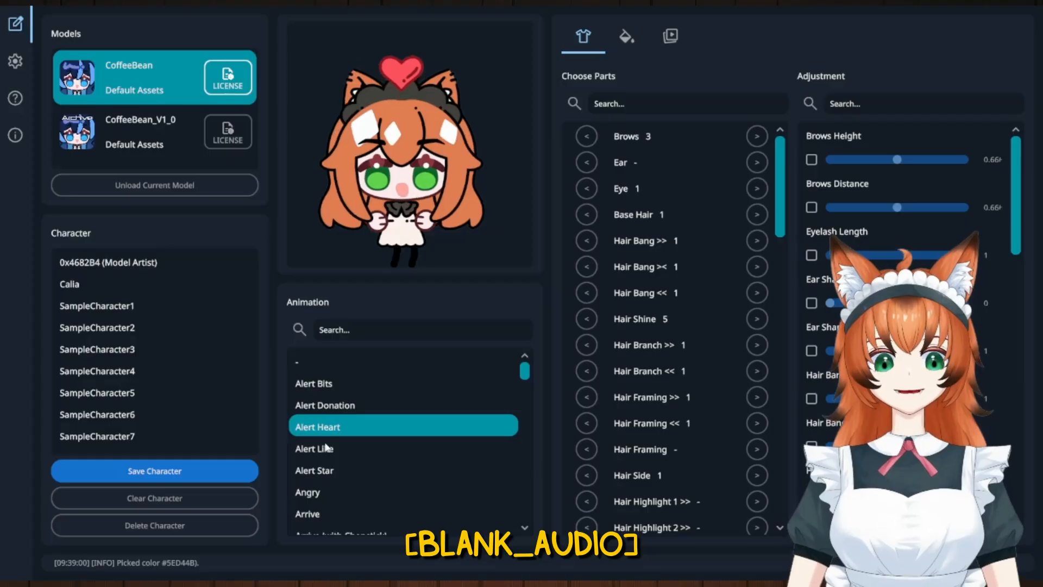
- Preview the Alert Like, Alert Star, Angry, Arrive (with Chopstick) and Arrive animations on the character, and look through the rest of the animation list
left_click(318, 451)
left_click(318, 474)
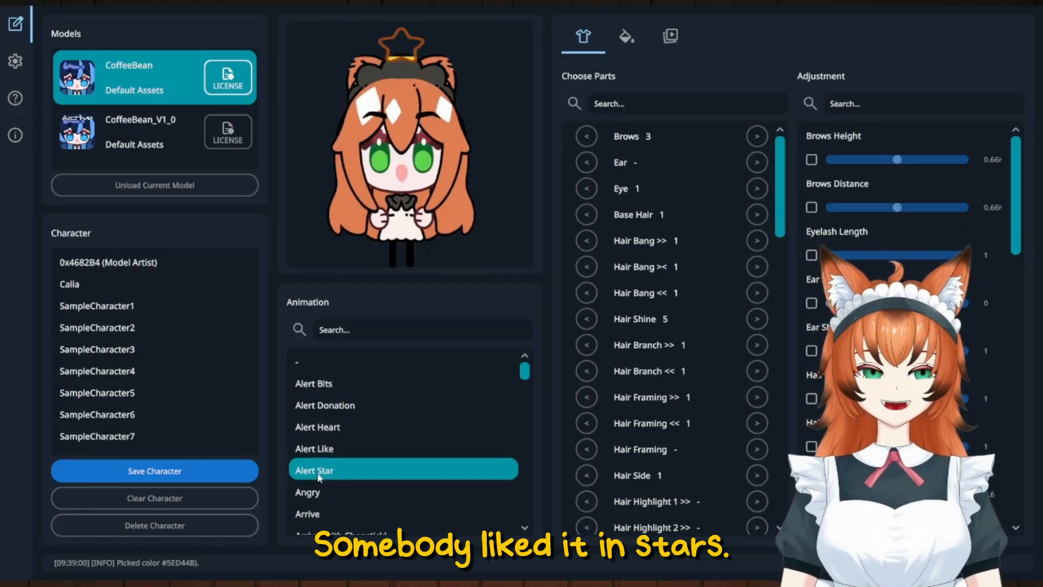
left_click(313, 493)
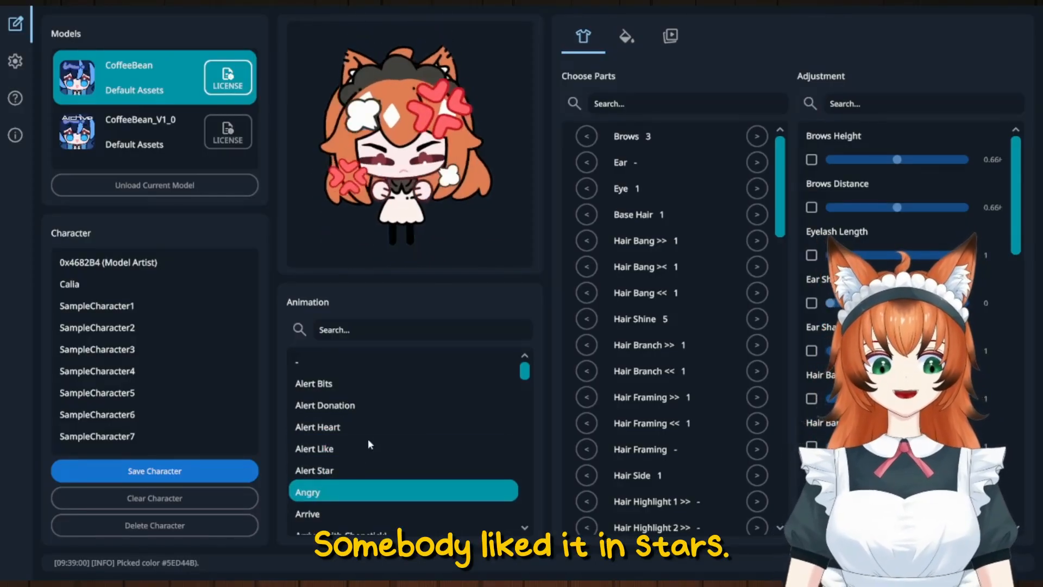
scroll(370, 435, "down", 1)
left_click(330, 473)
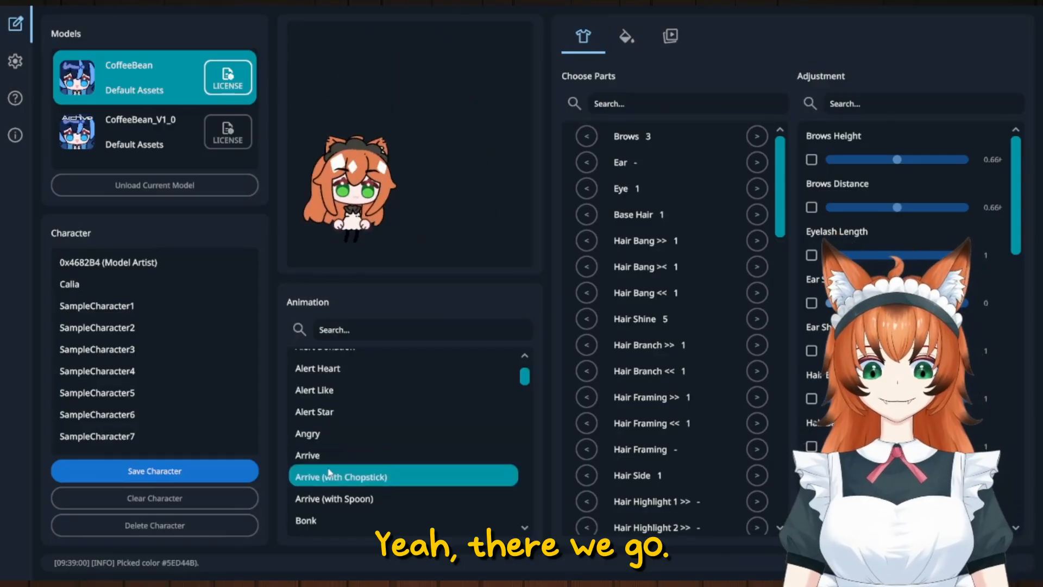
left_click(311, 455)
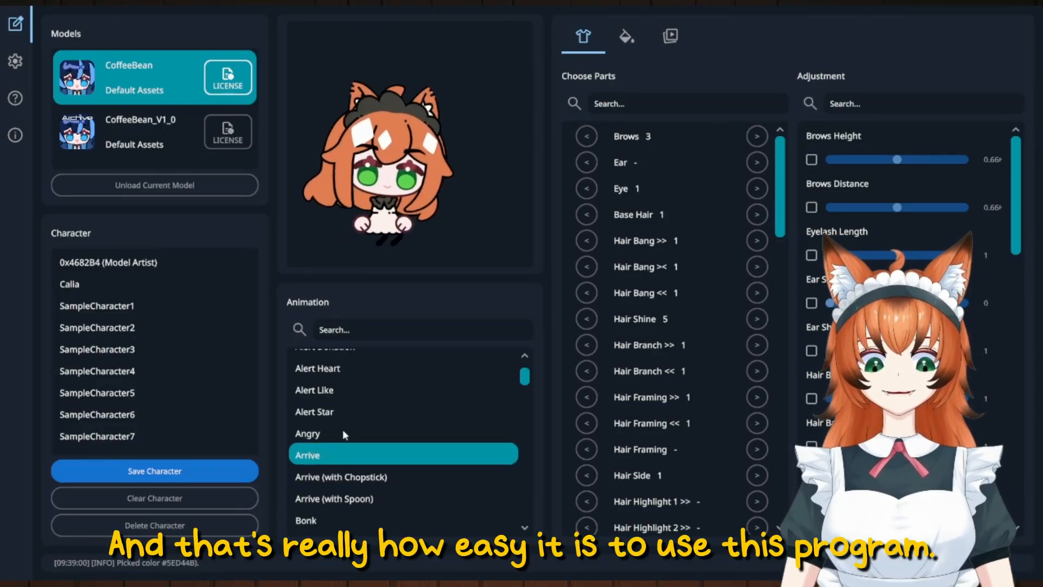
scroll(342, 429, "down", 14)
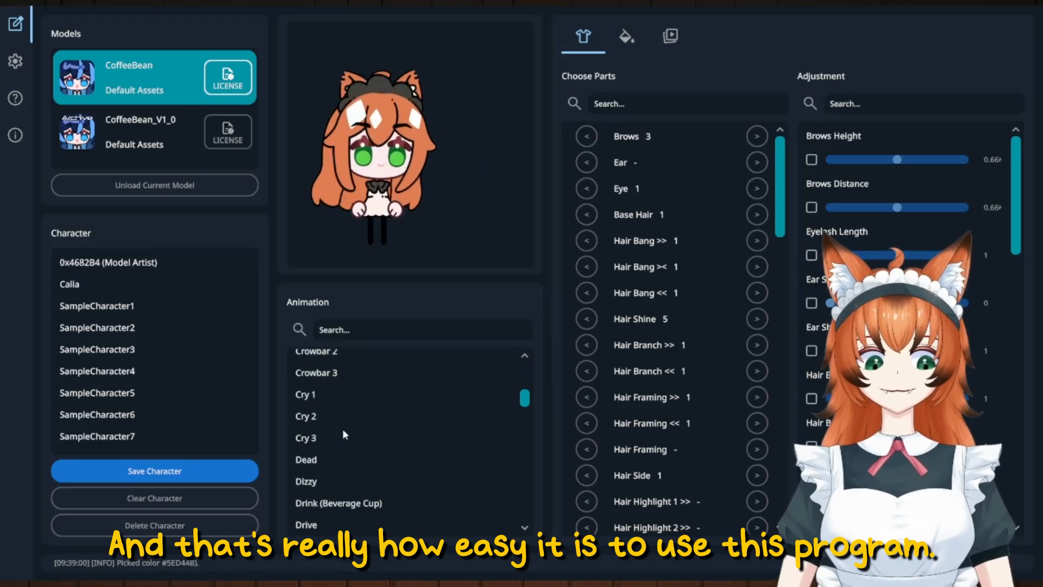
scroll(342, 428, "down", 3)
scroll(342, 429, "up", 17)
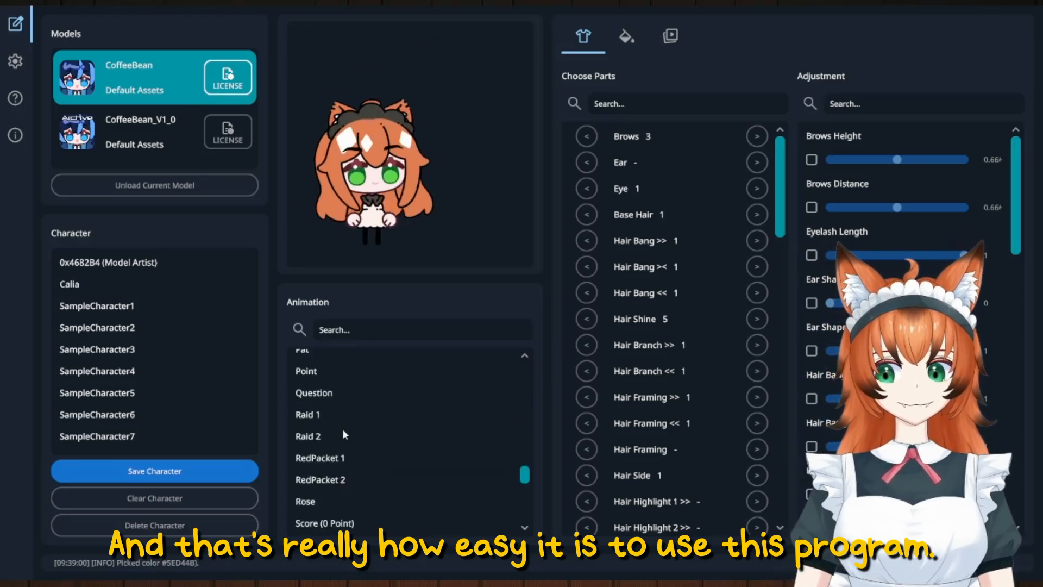
scroll(342, 429, "up", 3)
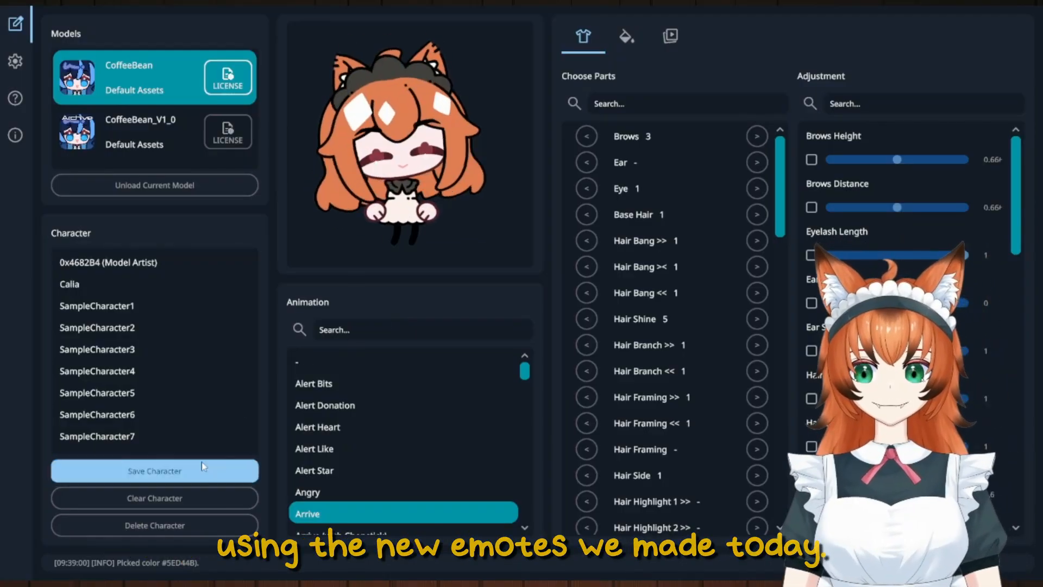
- Save the finished character under the name Calia, overwriting the existing character of that name
left_click(201, 462)
type("C")
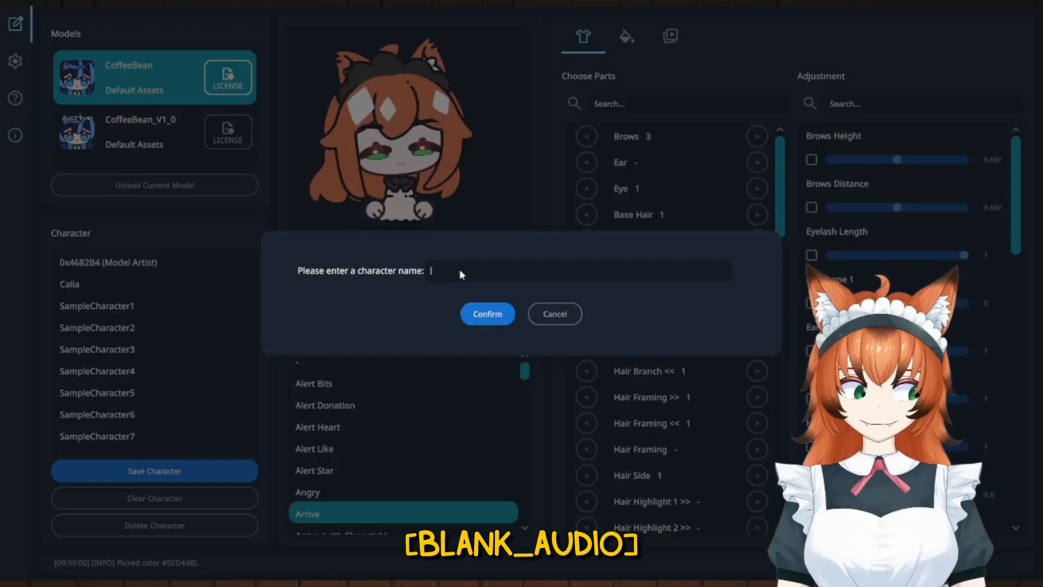
type("alia")
left_click(474, 314)
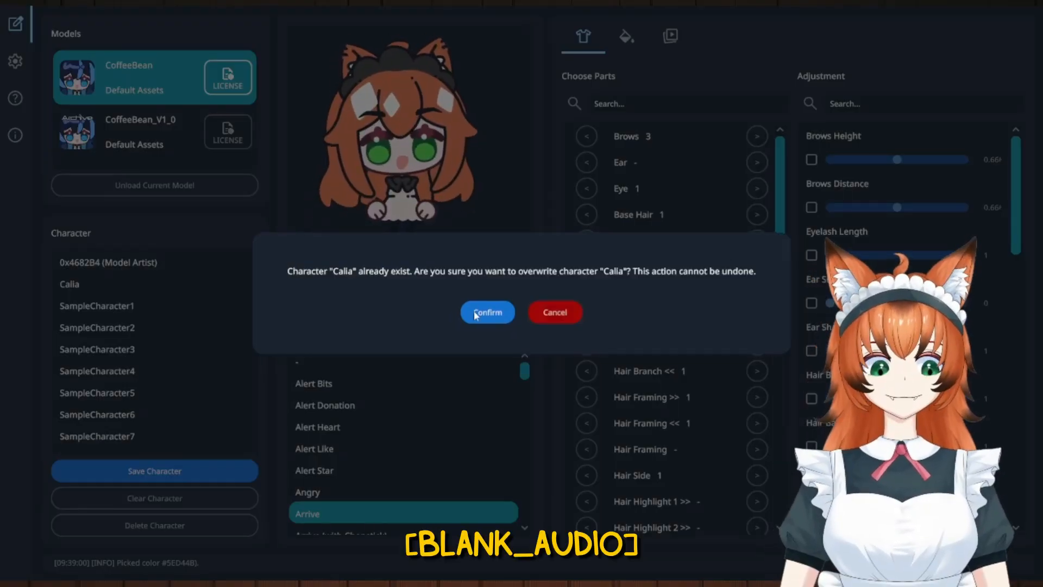
left_click(475, 314)
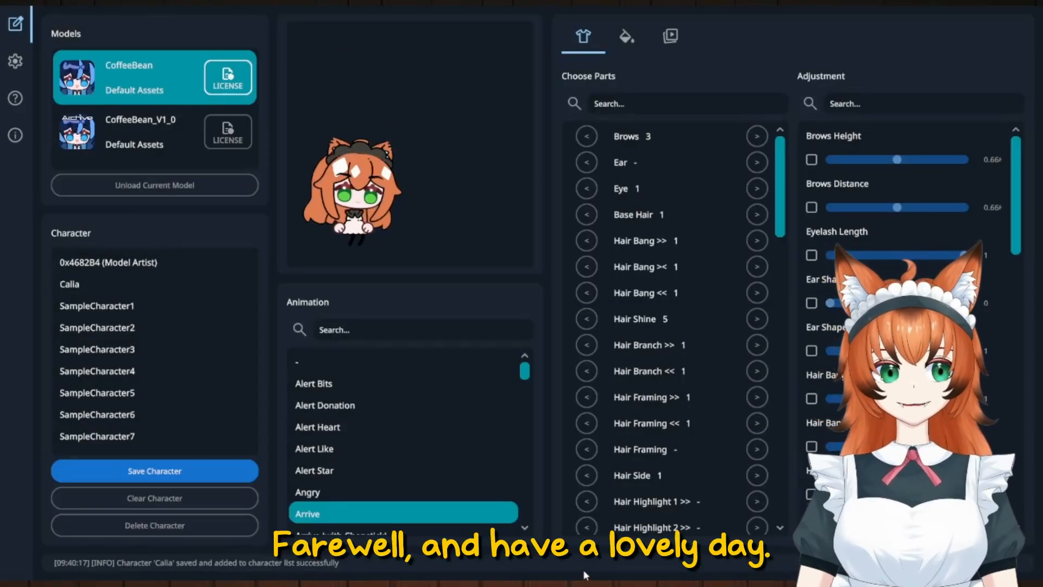